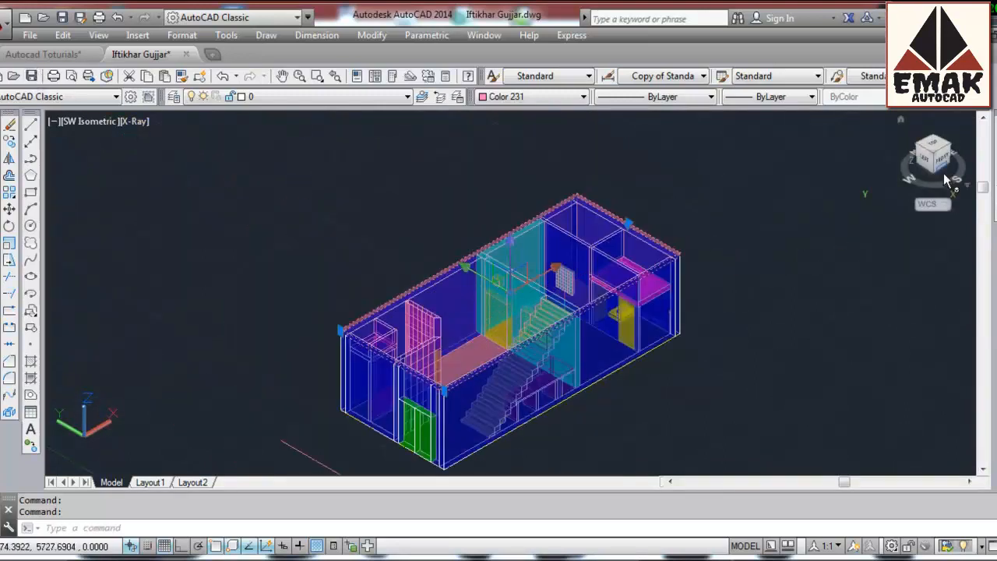
# Step: Switch from the 3D house model to the Autocad Toturials drawing
pyautogui.click(919, 148)
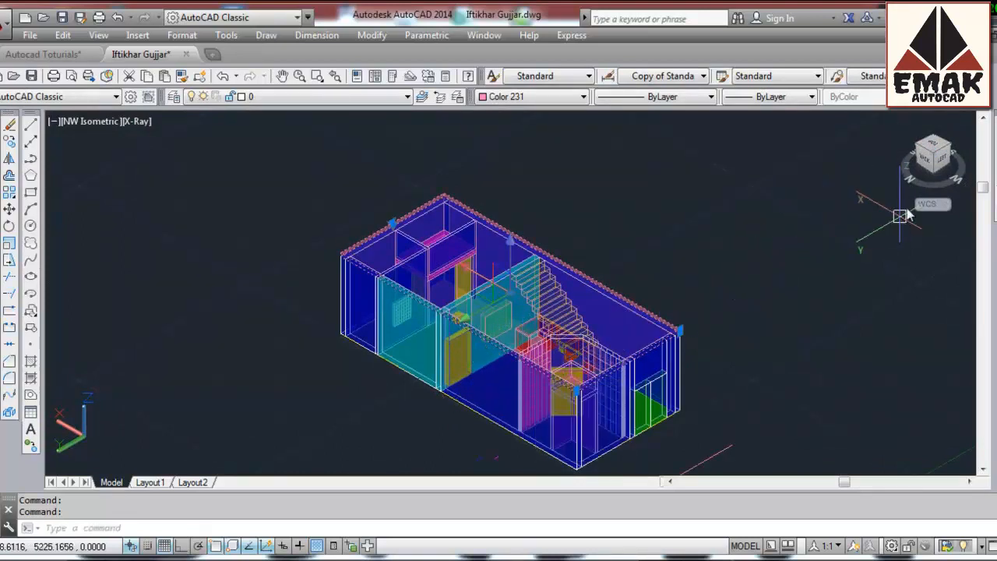
pyautogui.click(54, 55)
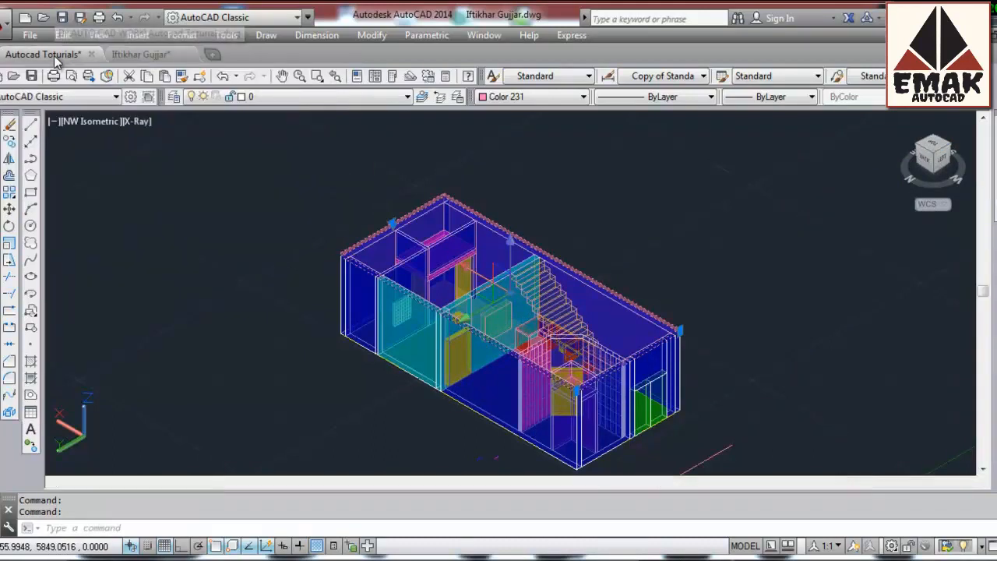
pyautogui.moveTo(625, 247); pyautogui.dragTo(310, 316, button='middle')
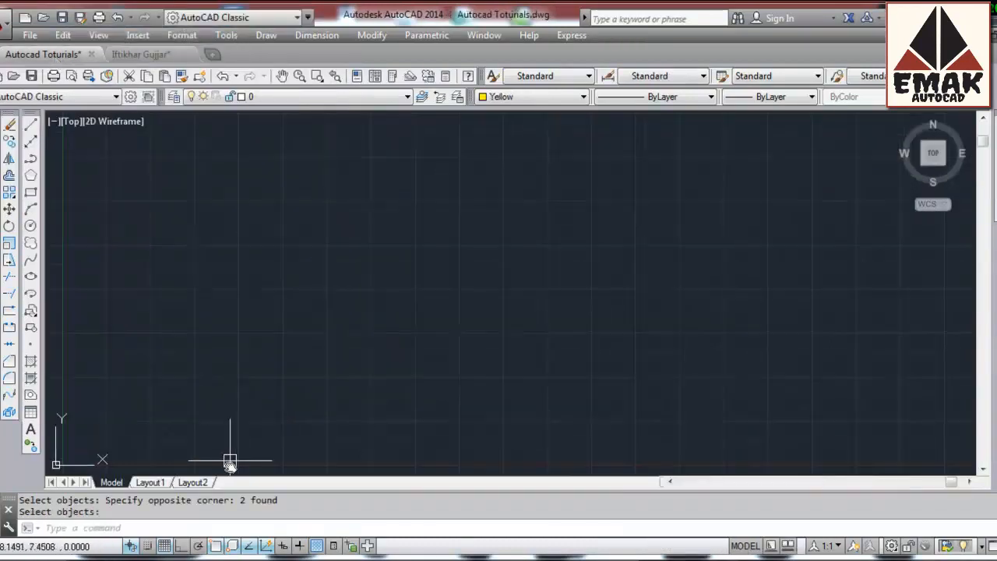
# Step: Try MVSETUP with paper space enabled, and return to model space, cancelling the command
pyautogui.click(208, 528)
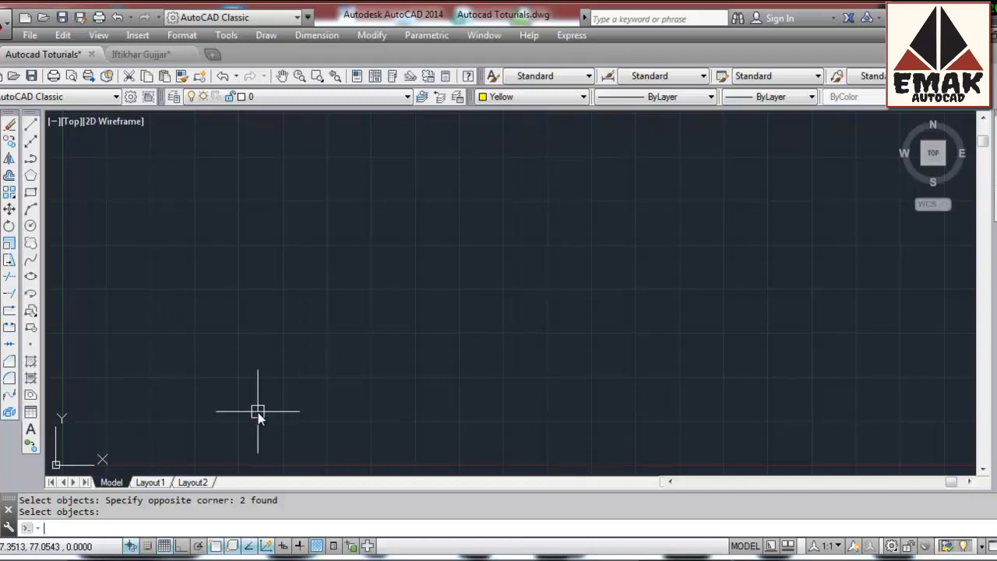
pyautogui.write('MVSET')
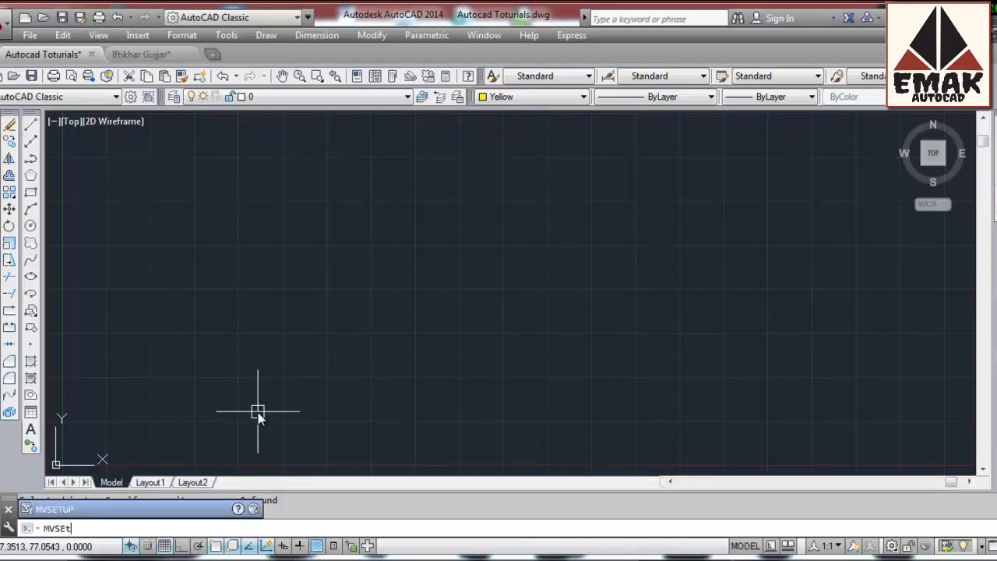
pyautogui.write('UP')
pyautogui.press('Return')
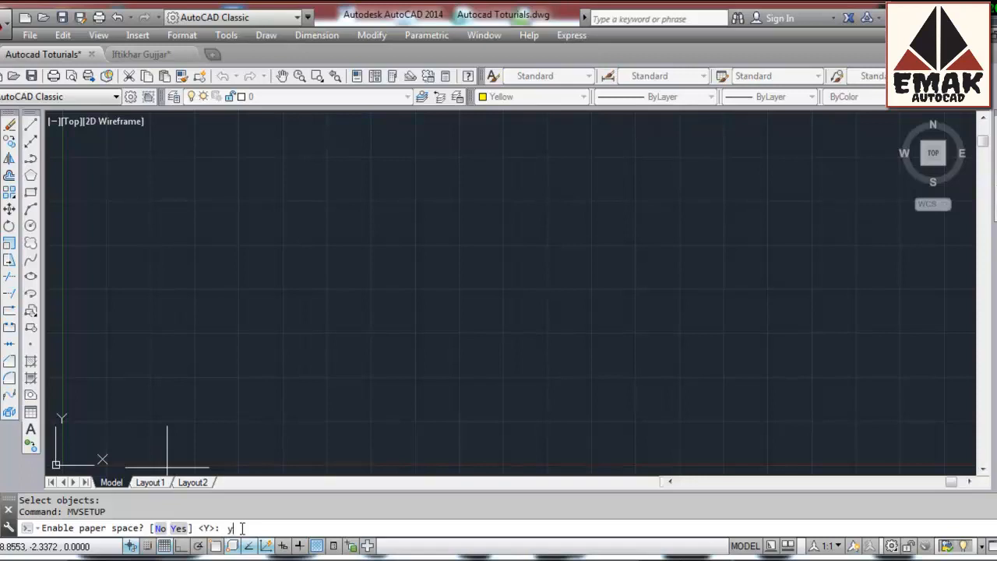
pyautogui.write('y')
pyautogui.press('Return')
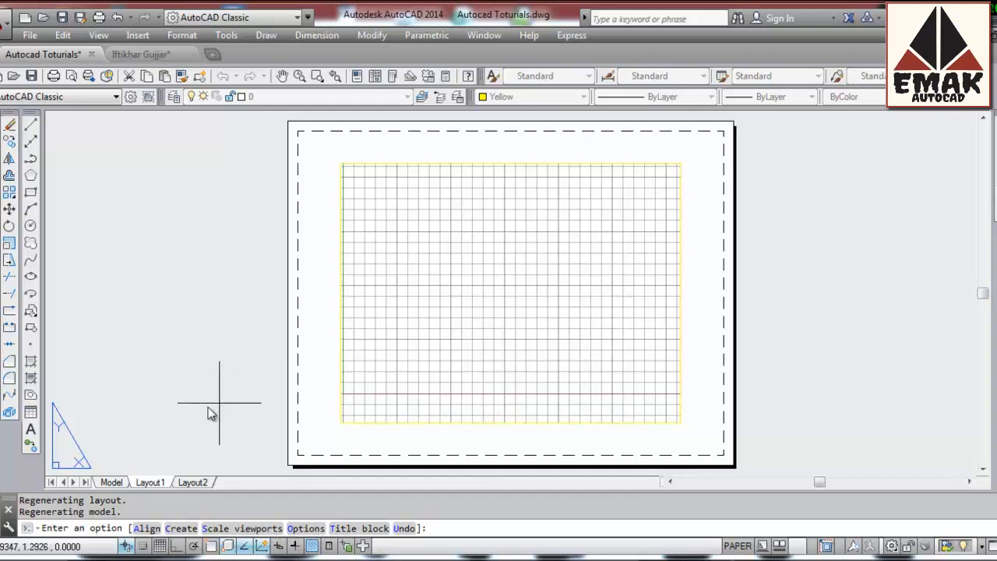
pyautogui.click(111, 482)
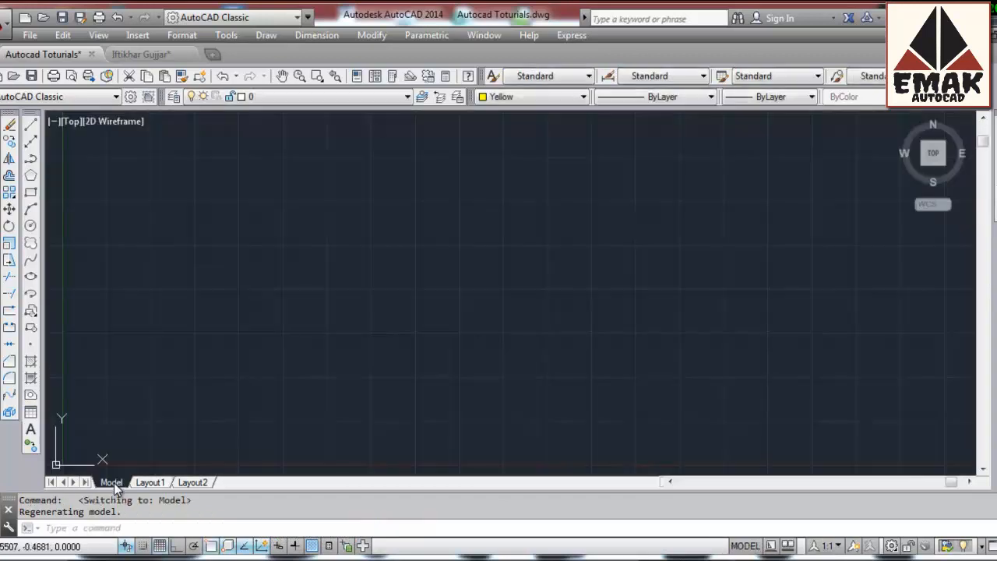
pyautogui.press('Escape')
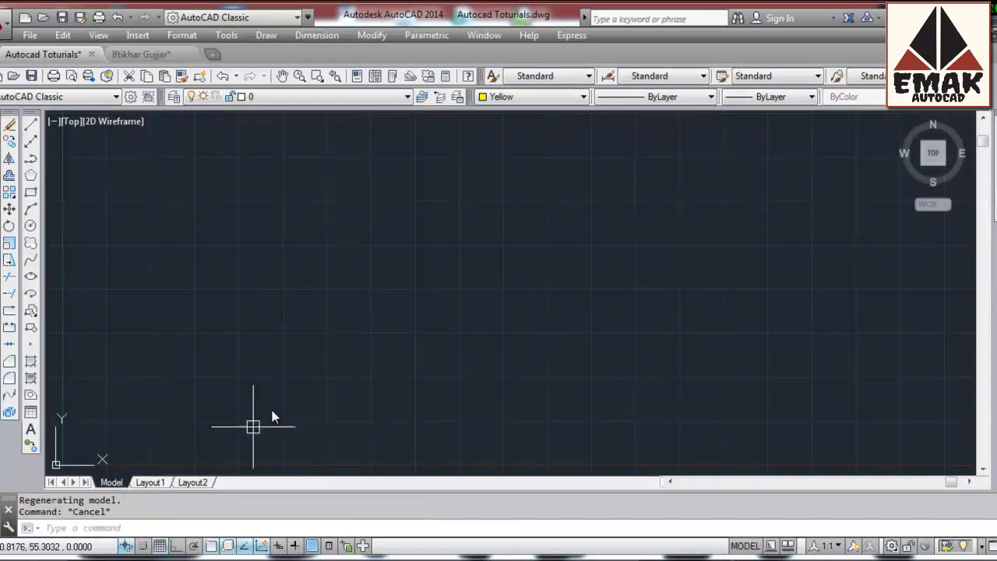
# Step: Start MVSETUP in model space with paper space disabled, and choose Decimal as the units type
pyautogui.write('MVSETu')
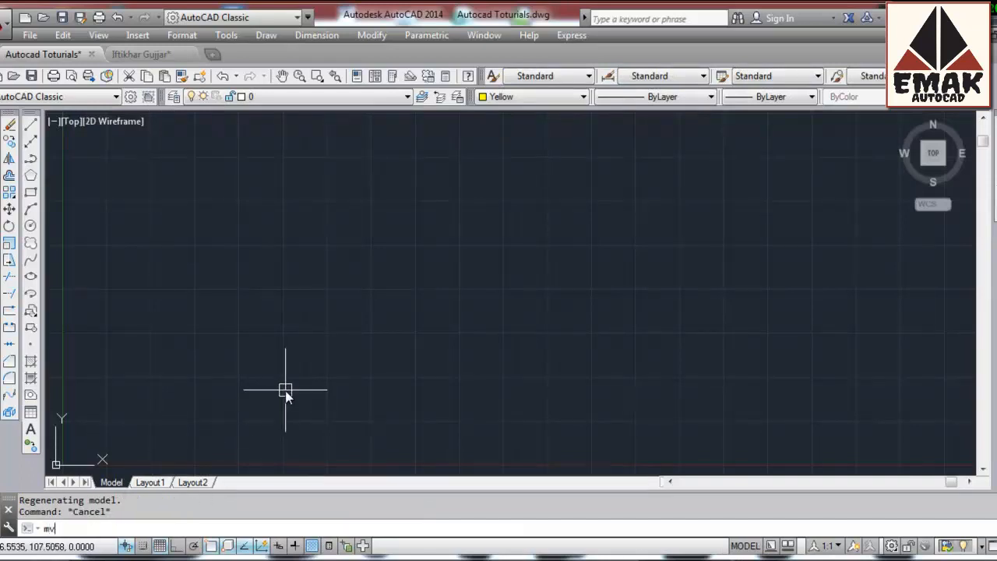
pyautogui.write('p')
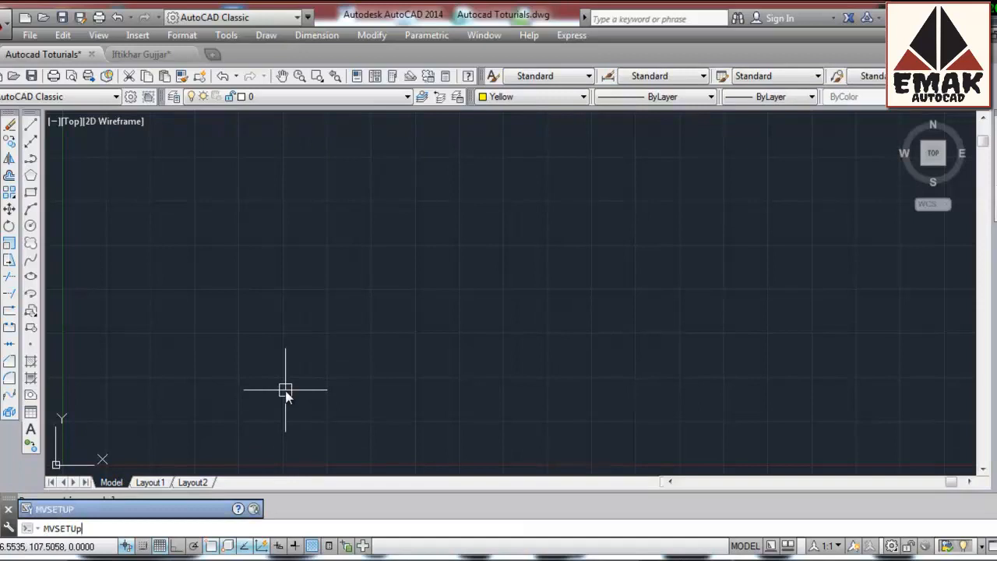
pyautogui.press('Return')
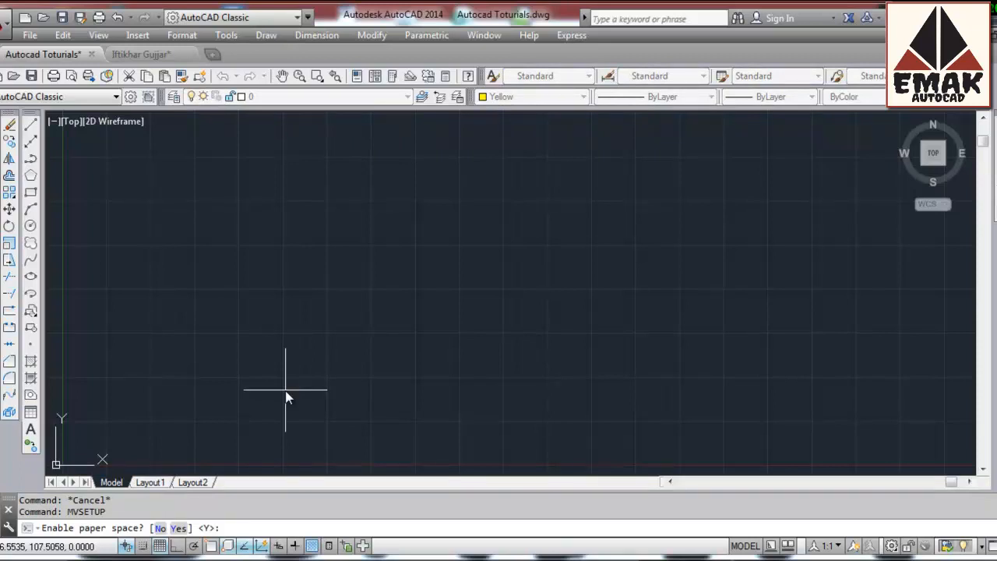
pyautogui.write('n')
pyautogui.press('Return')
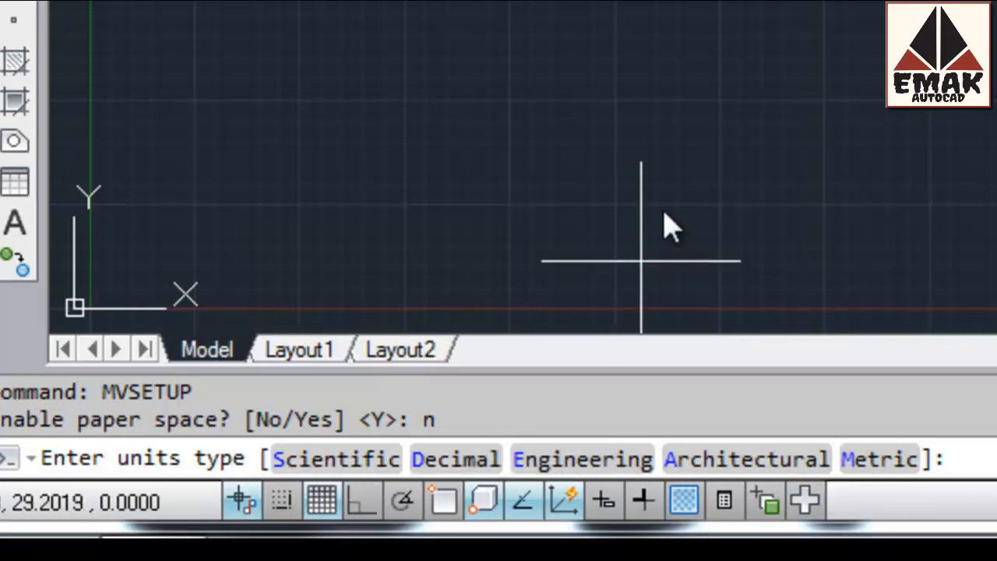
pyautogui.write('d')
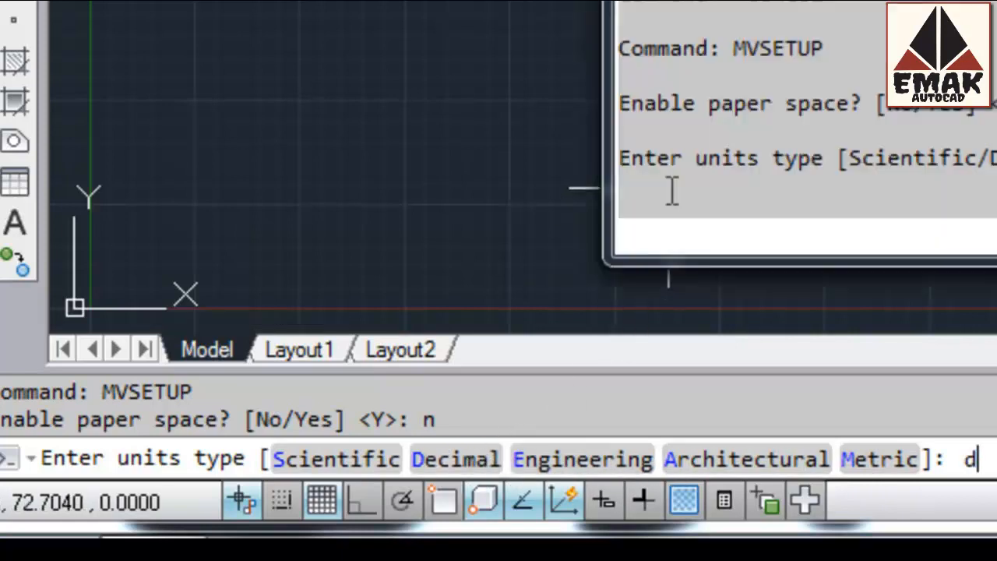
pyautogui.press('Return')
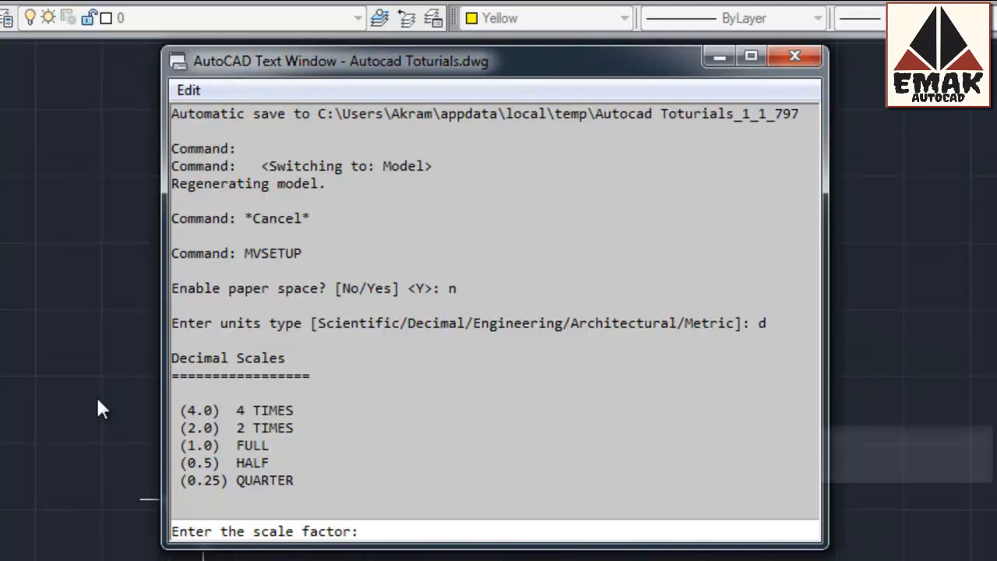
# Step: Create the sheet border with a scale factor of 1, a paper width of 420 and a paper height of 290
pyautogui.write('1')
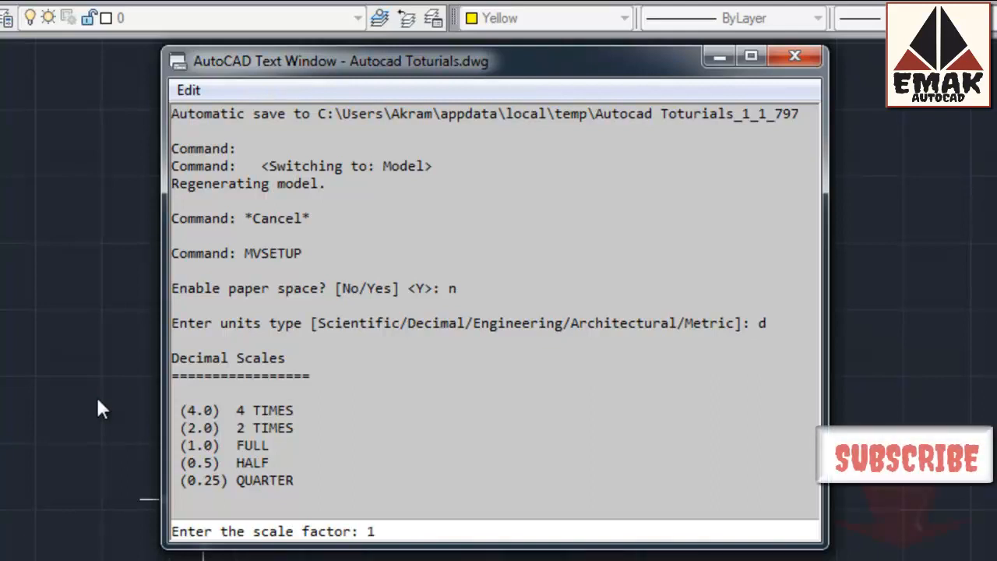
pyautogui.press('Return')
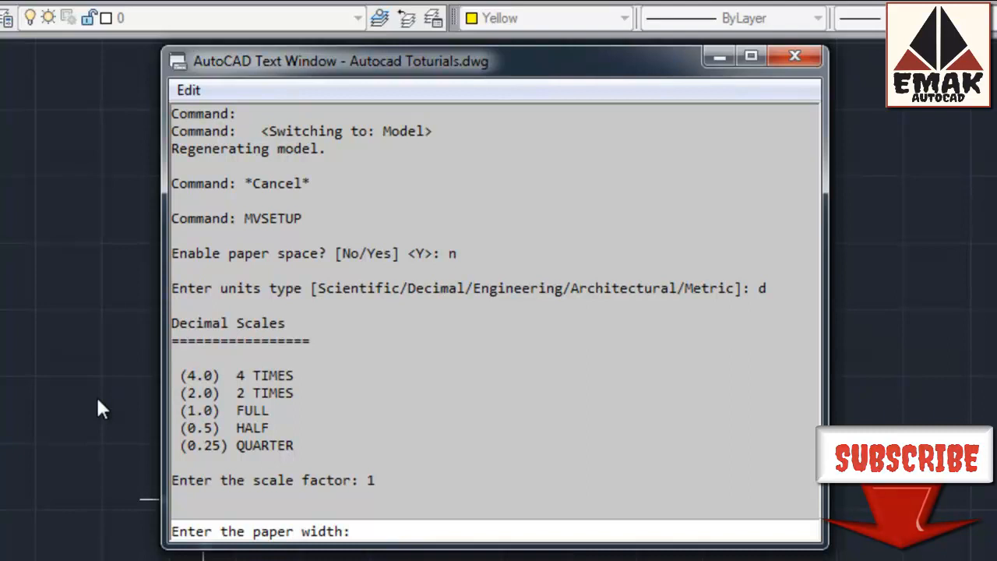
pyautogui.write('420')
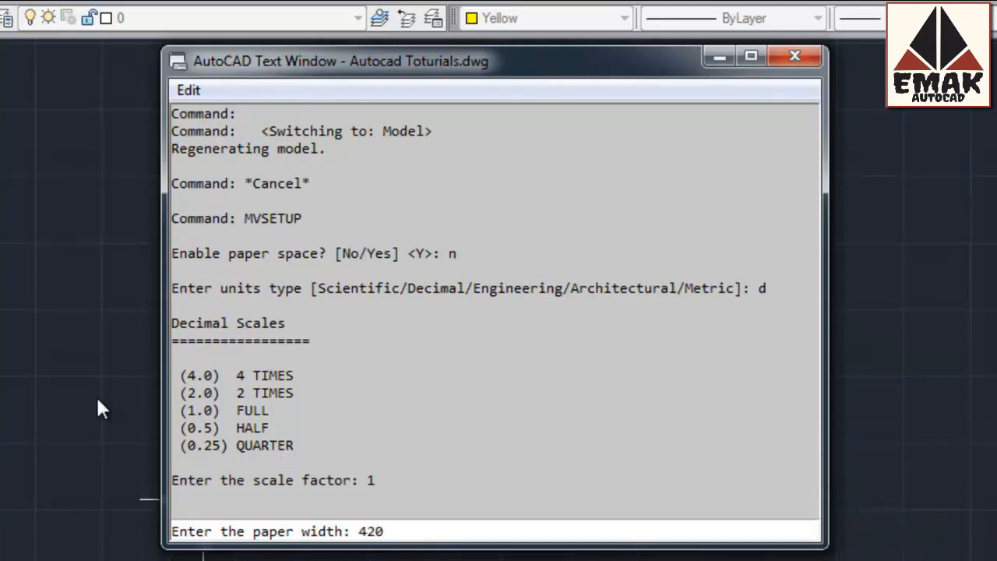
pyautogui.press('Return')
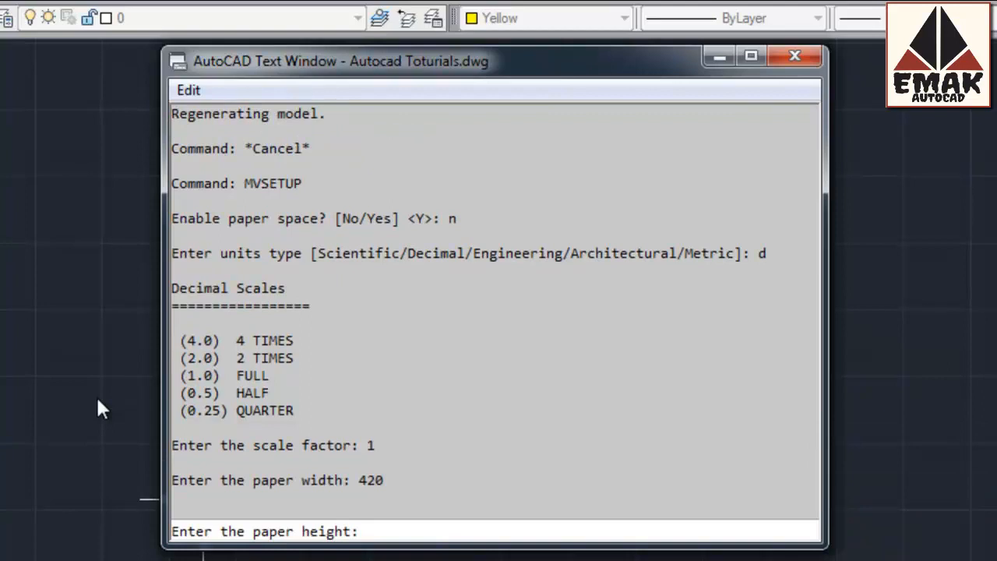
pyautogui.write('290')
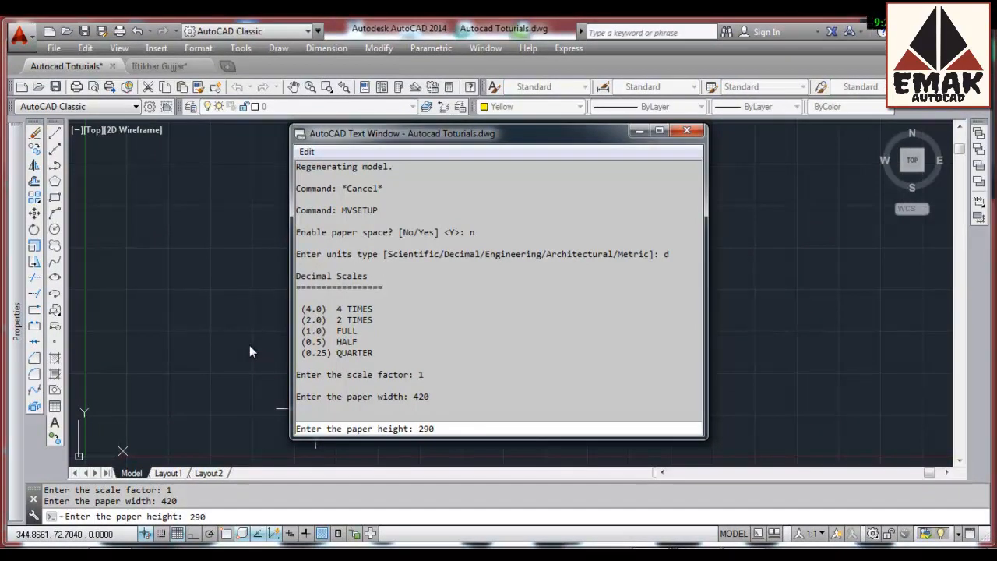
pyautogui.press('Return')
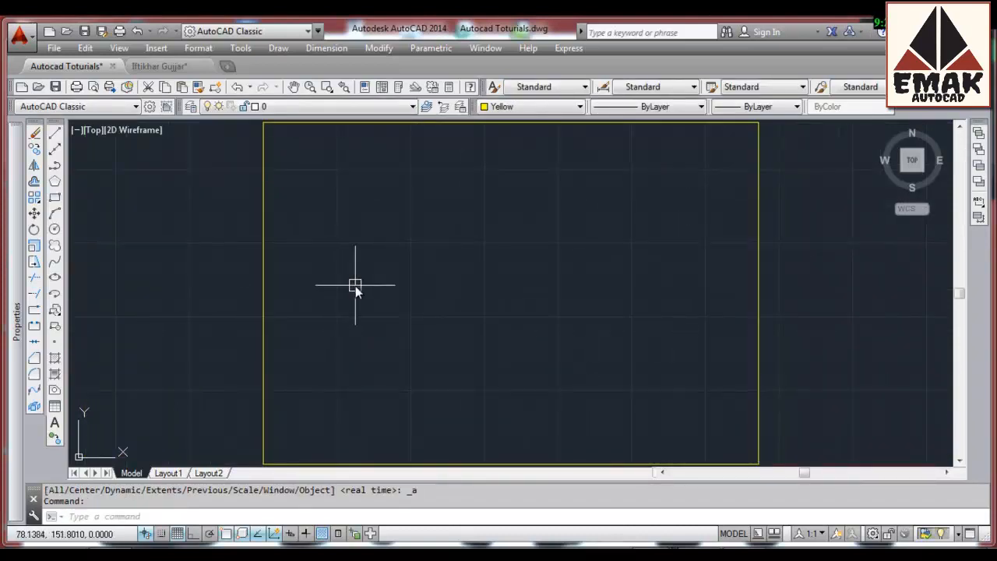
pyautogui.scroll(-1, 355, 285)
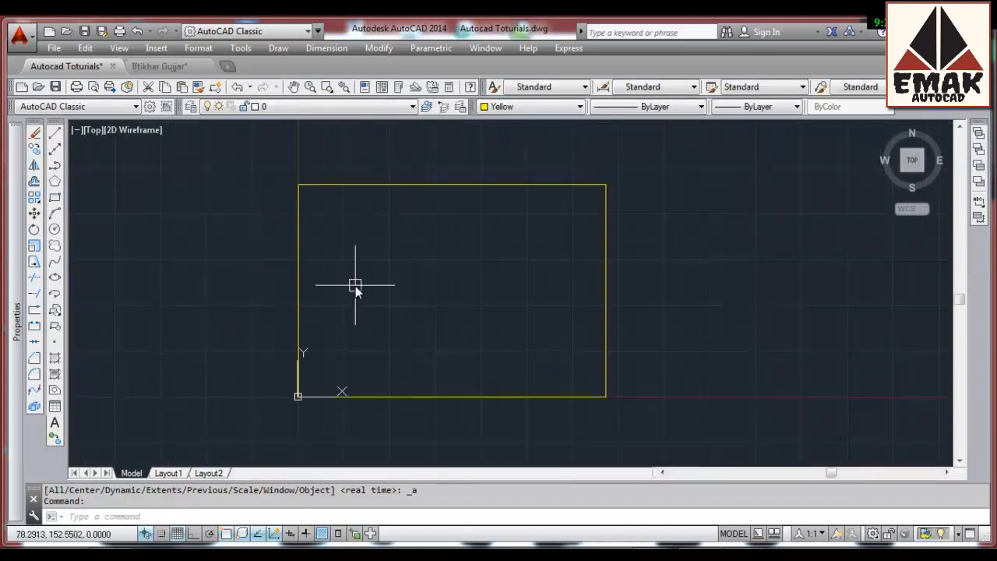
pyautogui.click(499, 185)
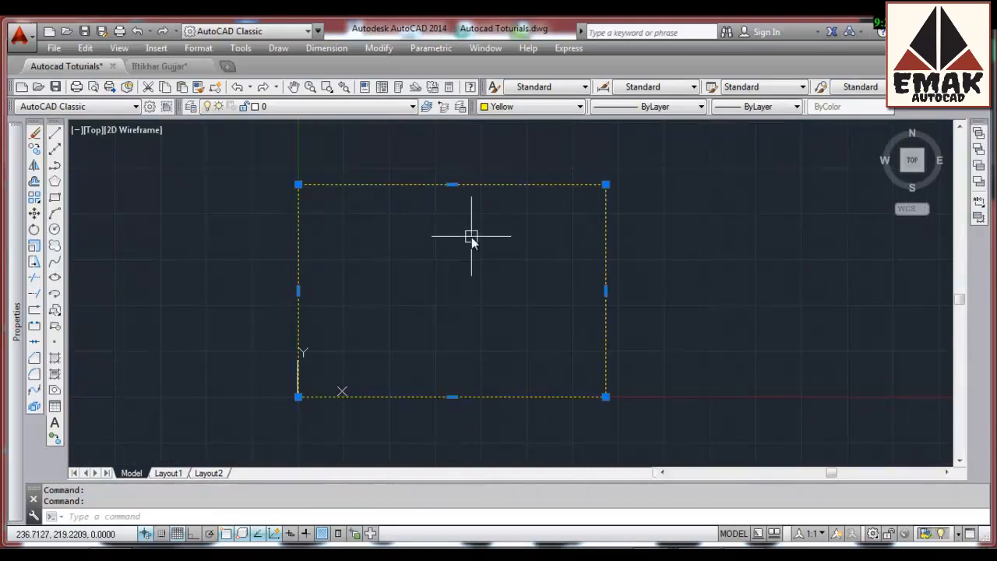
pyautogui.press('Escape')
pyautogui.click(455, 185)
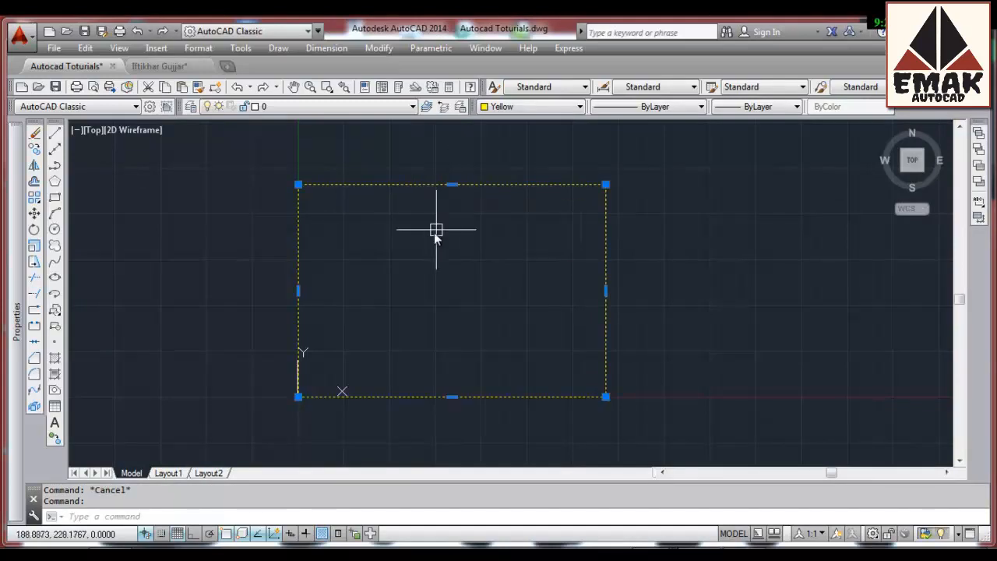
pyautogui.press('Escape')
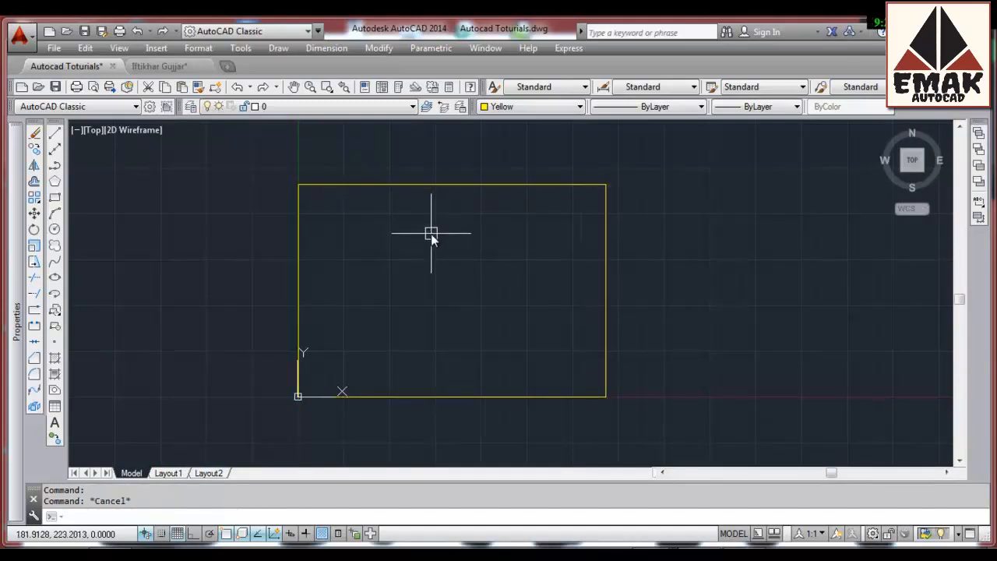
# Step: Set the current object colour to Blue with nothing selected
pyautogui.click(558, 107)
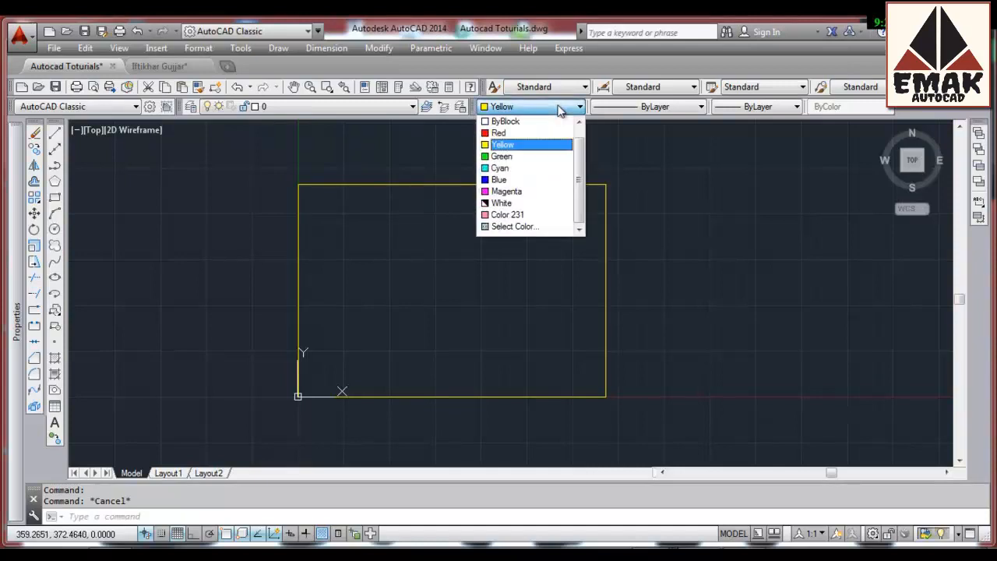
pyautogui.click(529, 180)
pyautogui.scroll(-2, 412, 272)
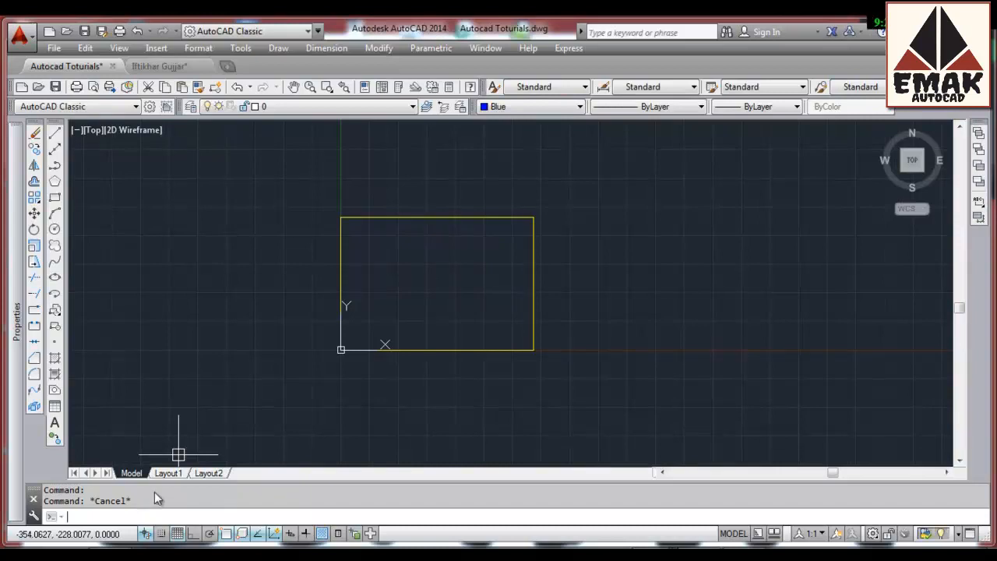
# Step: Run MVSETUP again for a second border, declining paper space and choosing Decimal units
pyautogui.write('mv')
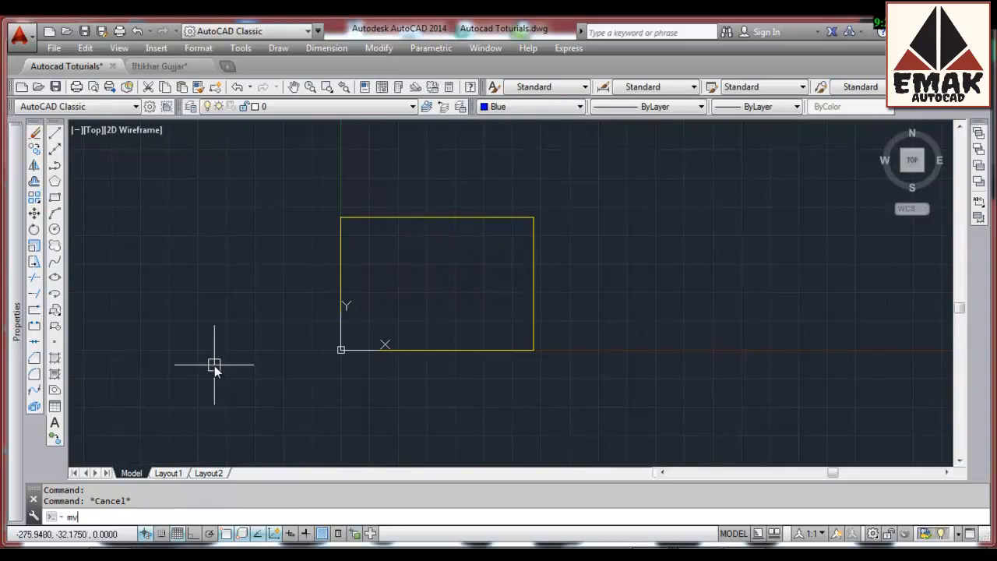
pyautogui.write('setup')
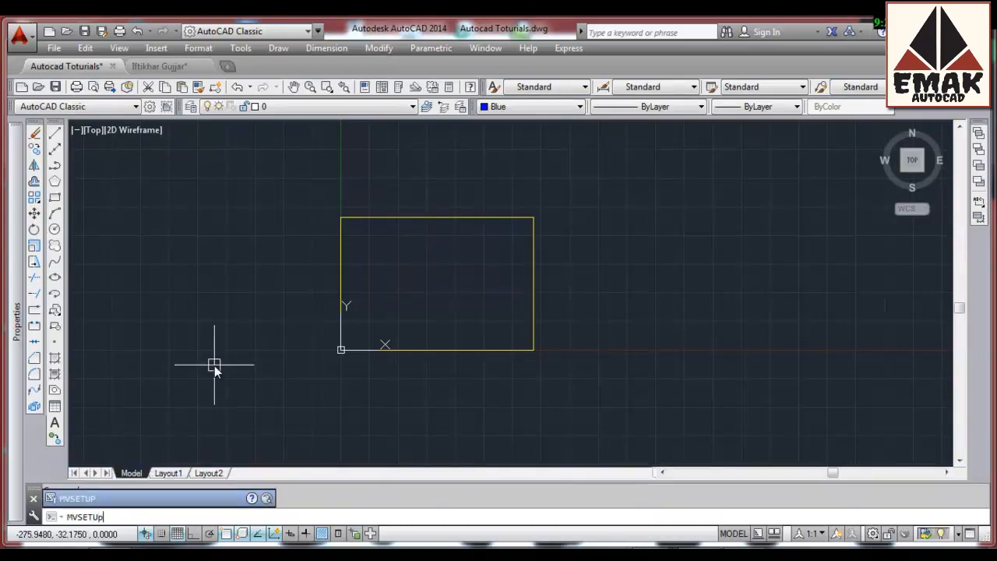
pyautogui.press('Return')
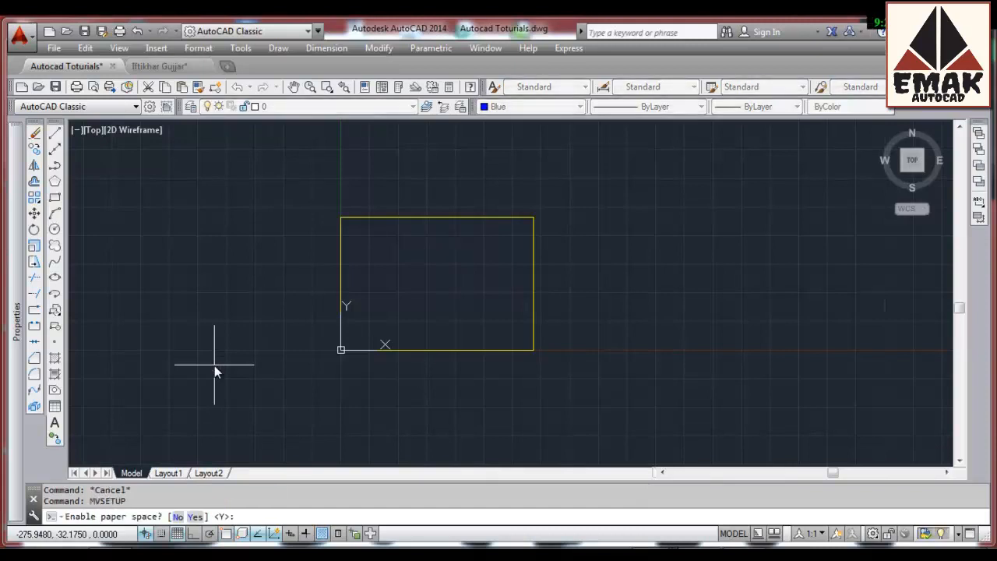
pyautogui.write('n')
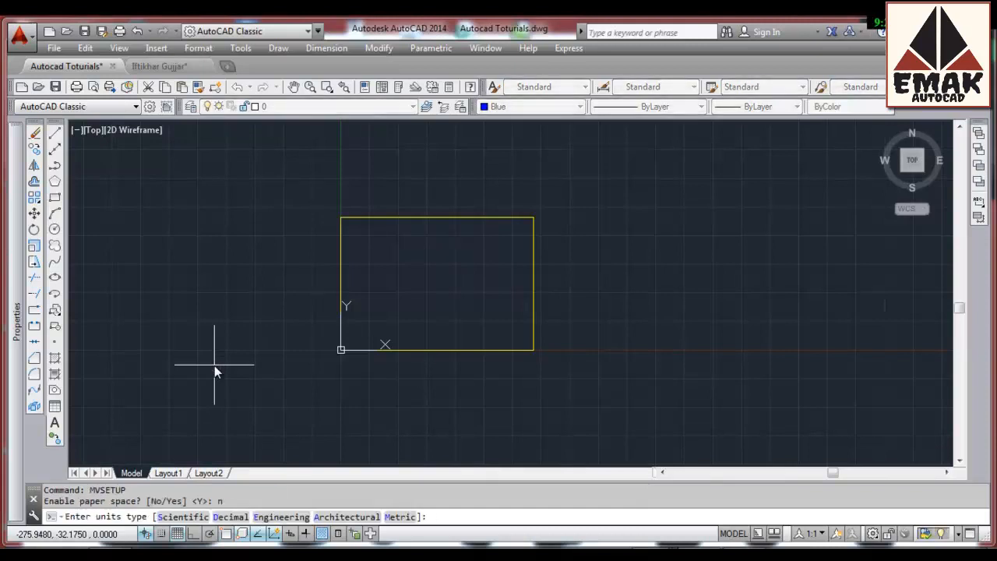
pyautogui.write('d')
pyautogui.press('Return')
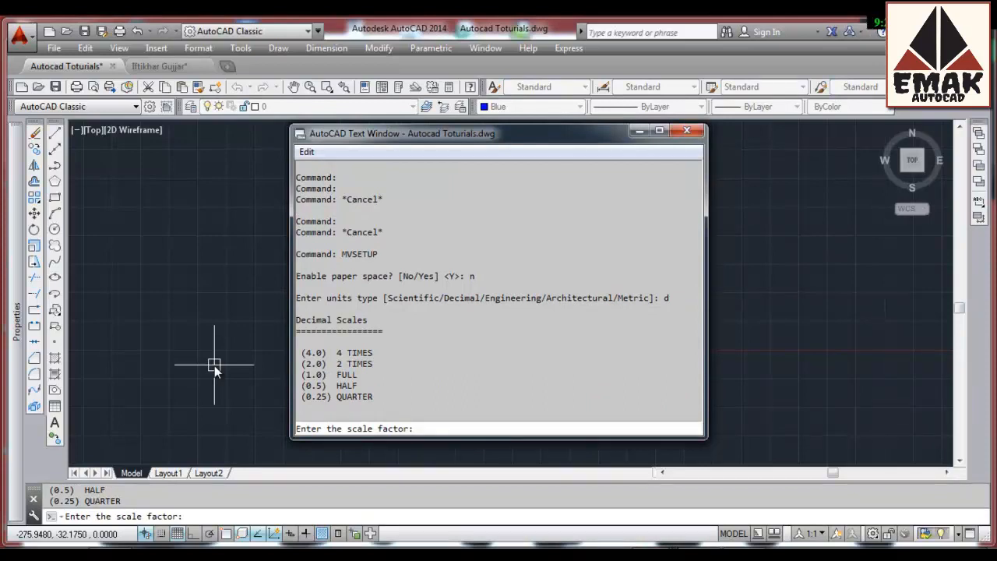
# Step: Create the blue sheet border with a scale factor of 4, paper width 420 and paper height 290
pyautogui.write('4')
pyautogui.press('Return')
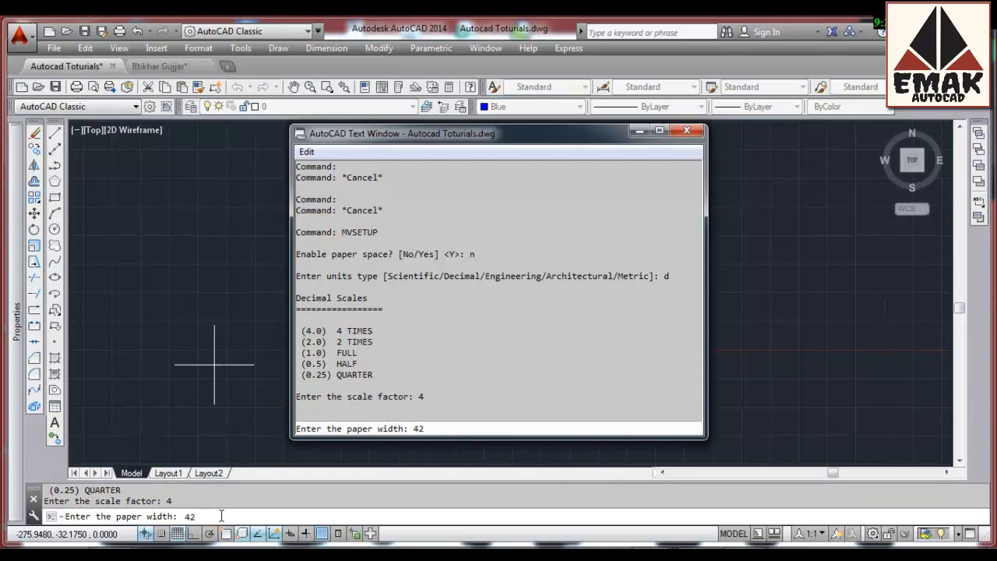
pyautogui.write('420')
pyautogui.press('Return')
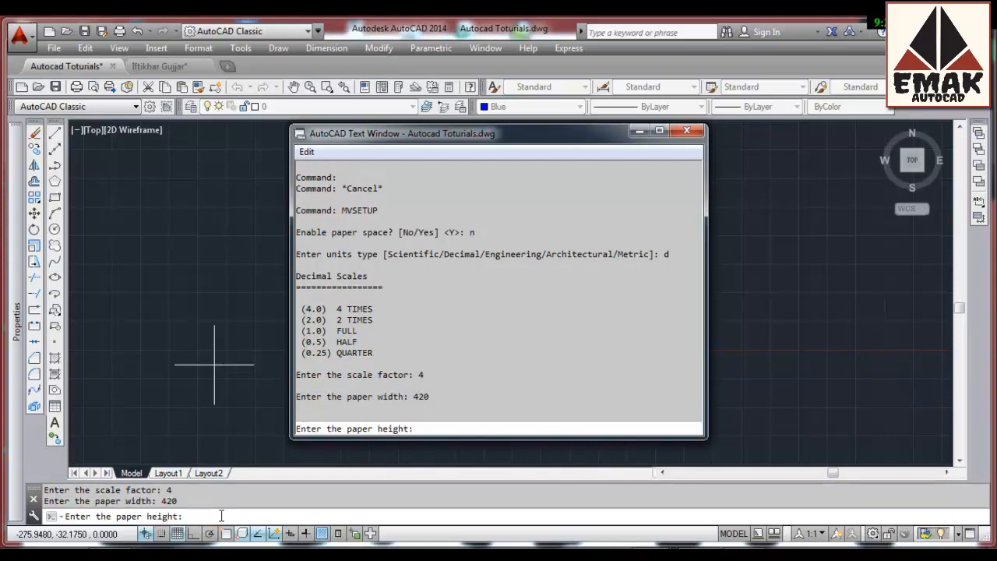
pyautogui.write('290')
pyautogui.press('Return')
pyautogui.press('Escape')
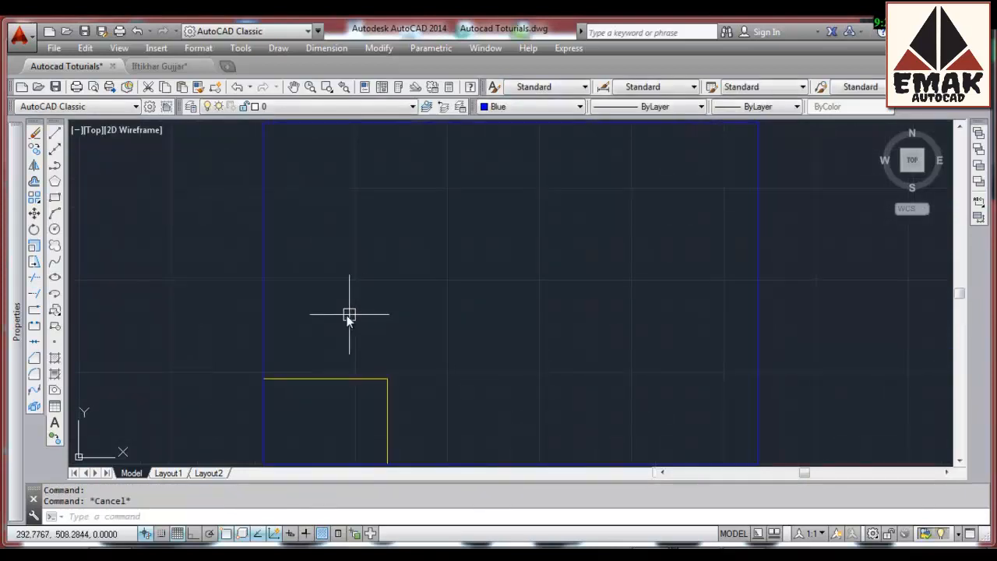
# Step: Highlight the blue and yellow sheet borders in turn to compare their extents, and clear the selection
pyautogui.click(265, 301)
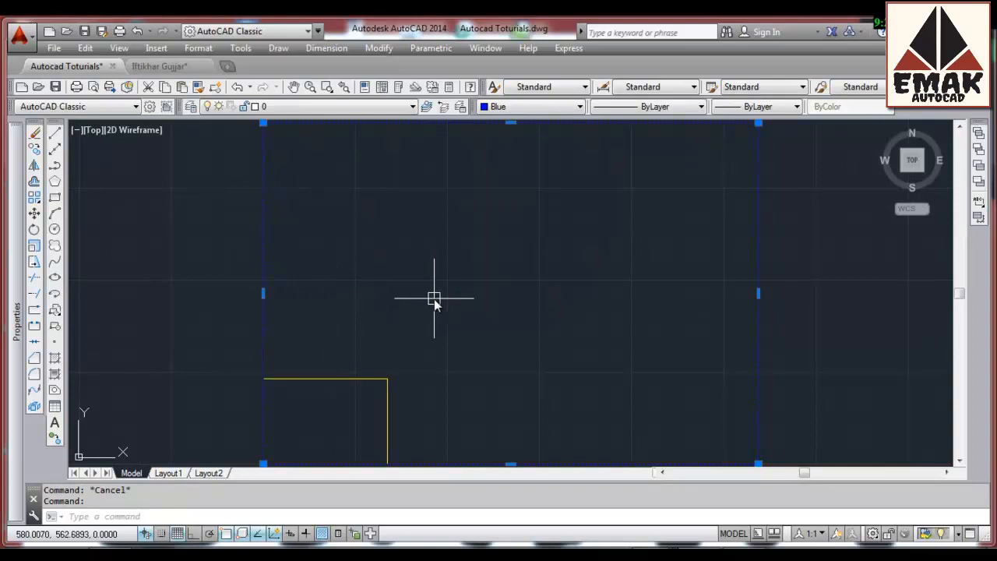
pyautogui.click(358, 378)
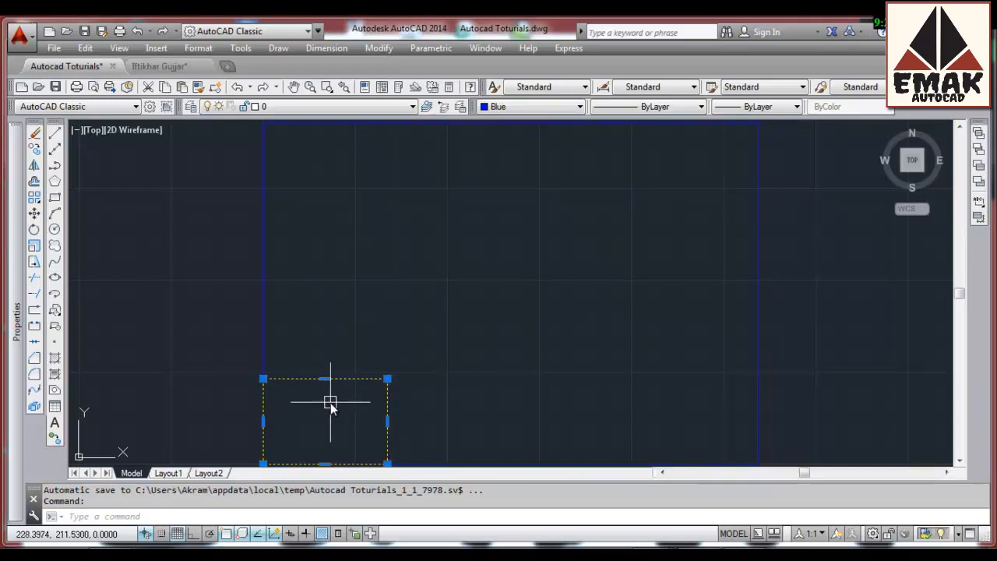
pyautogui.press('Escape')
pyautogui.click(262, 320)
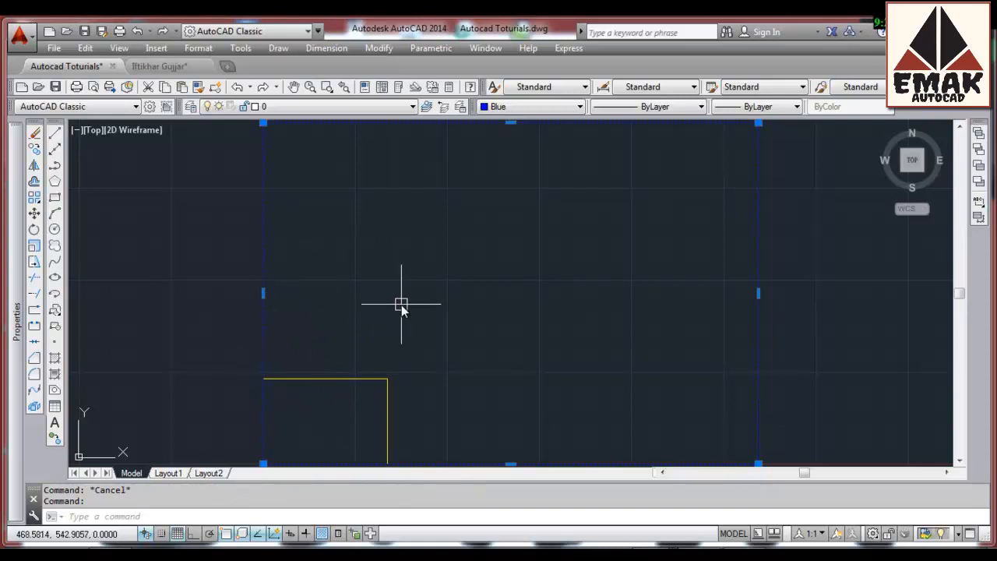
pyautogui.press('Escape')
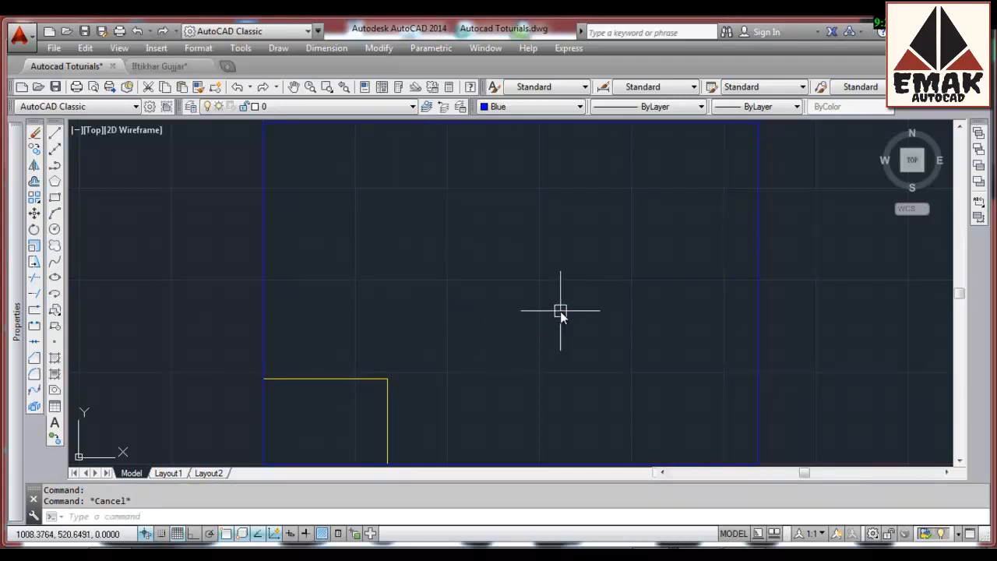
# Step: Add a linear dimension across the full width of the blue border, between its vertical edges, and inspect its text
pyautogui.write('di')
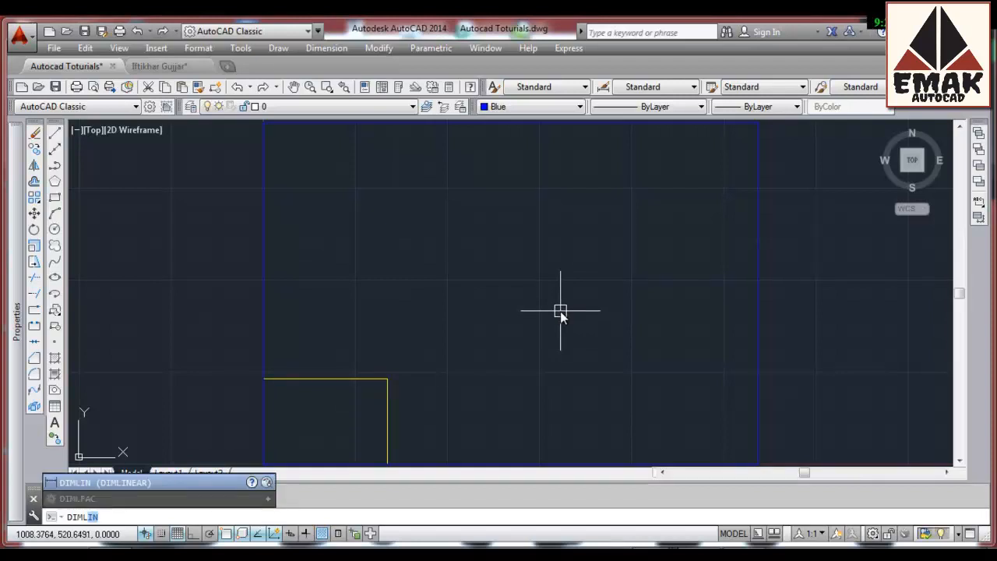
pyautogui.press('Return')
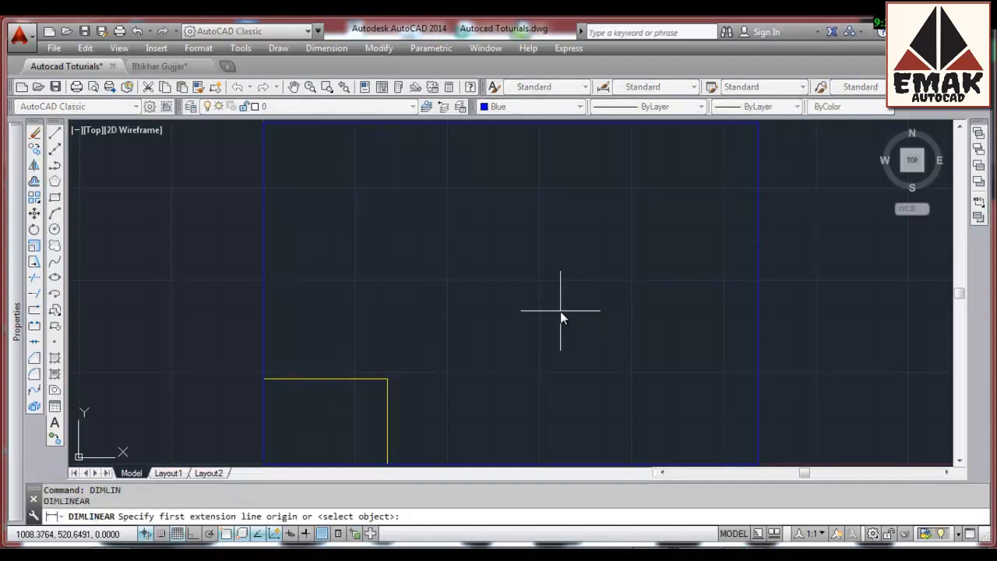
pyautogui.click(263, 294)
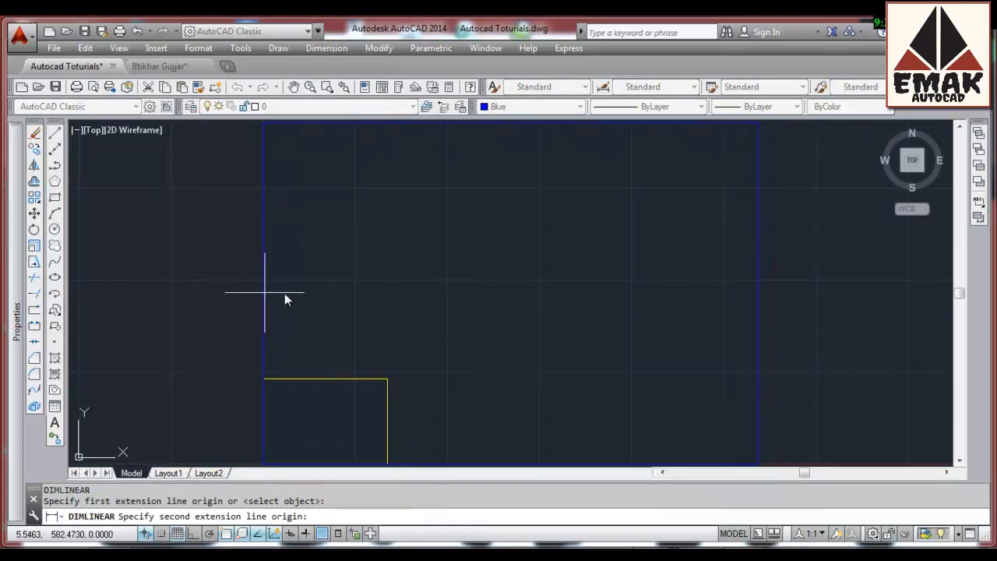
pyautogui.click(759, 293)
pyautogui.click(743, 274)
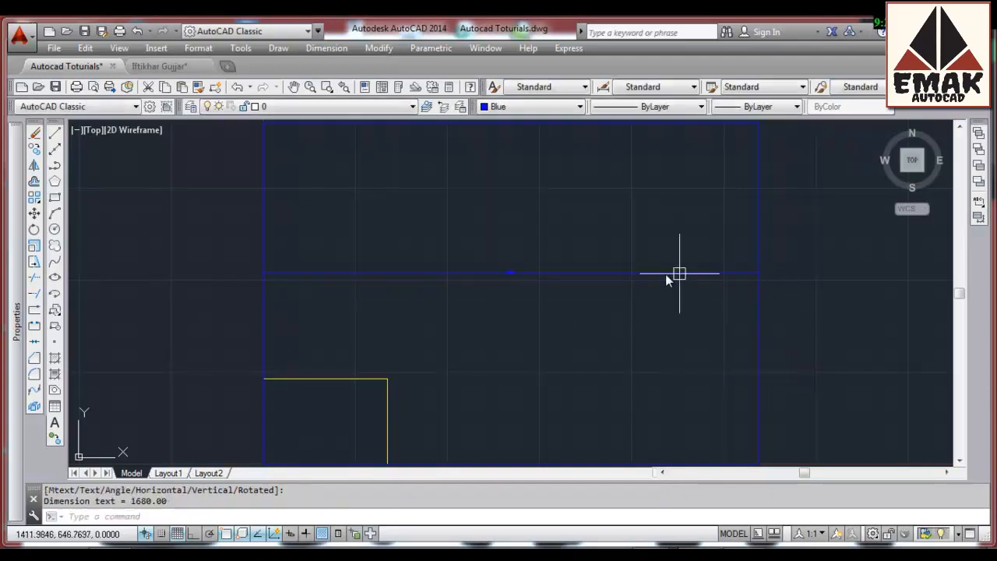
pyautogui.scroll(-2, 512, 269)
pyautogui.scroll(8, 509, 273)
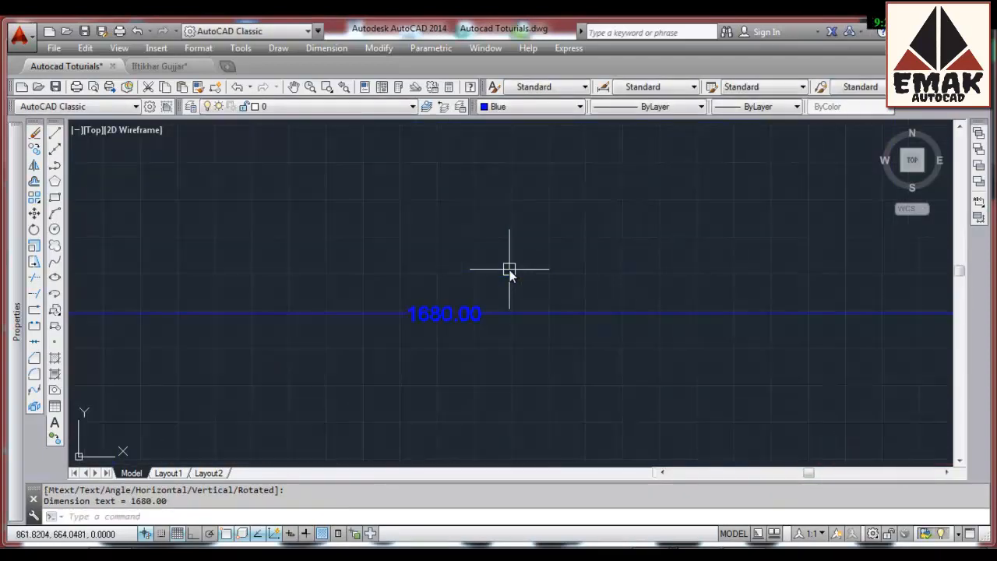
pyautogui.scroll(4, 455, 320)
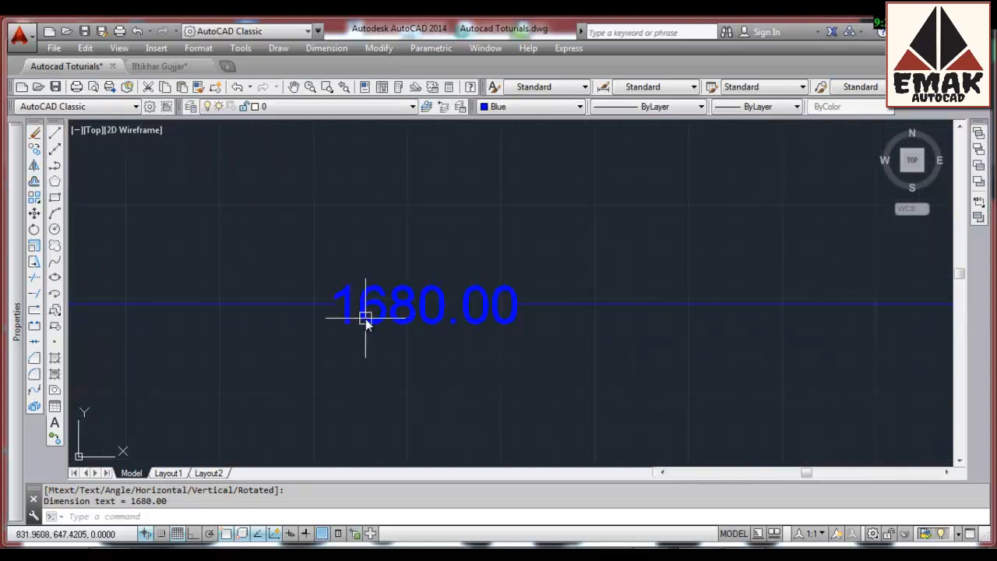
pyautogui.scroll(-10, 401, 319)
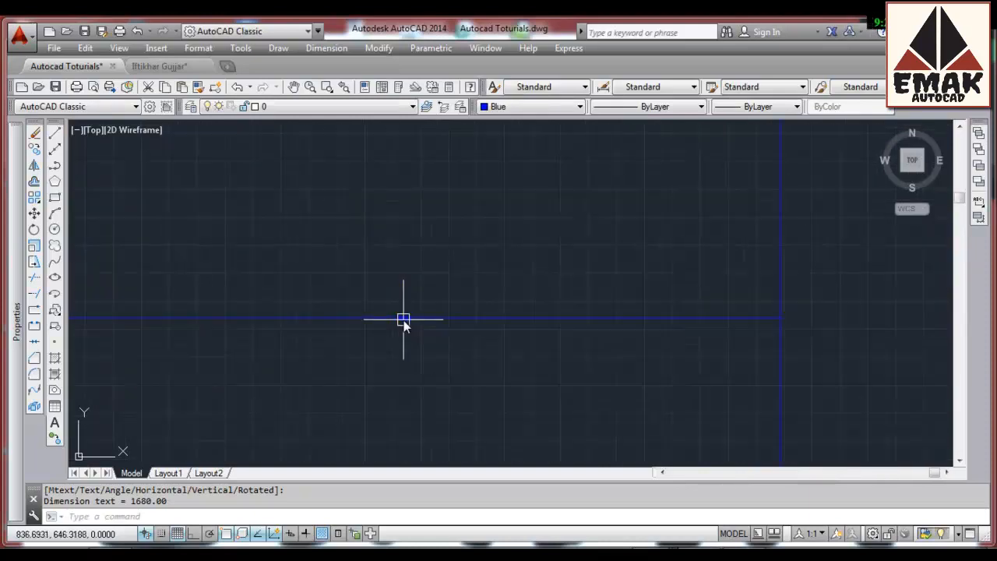
# Step: Add a horizontal linear dimension across the width of the yellow border, measured between the midpoint of its vertical edge and the opposite edge
pyautogui.scroll(6, 289, 415)
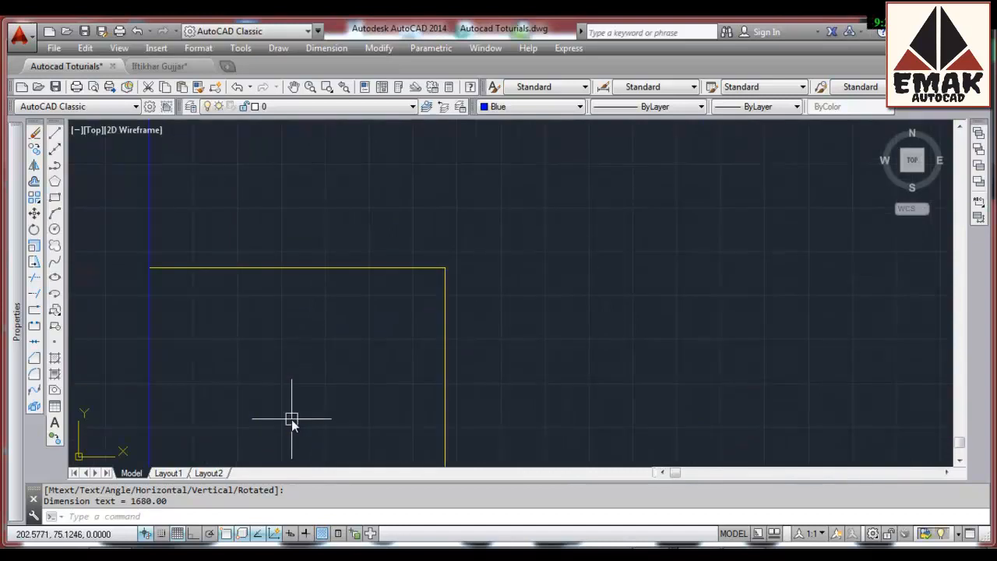
pyautogui.write('dim')
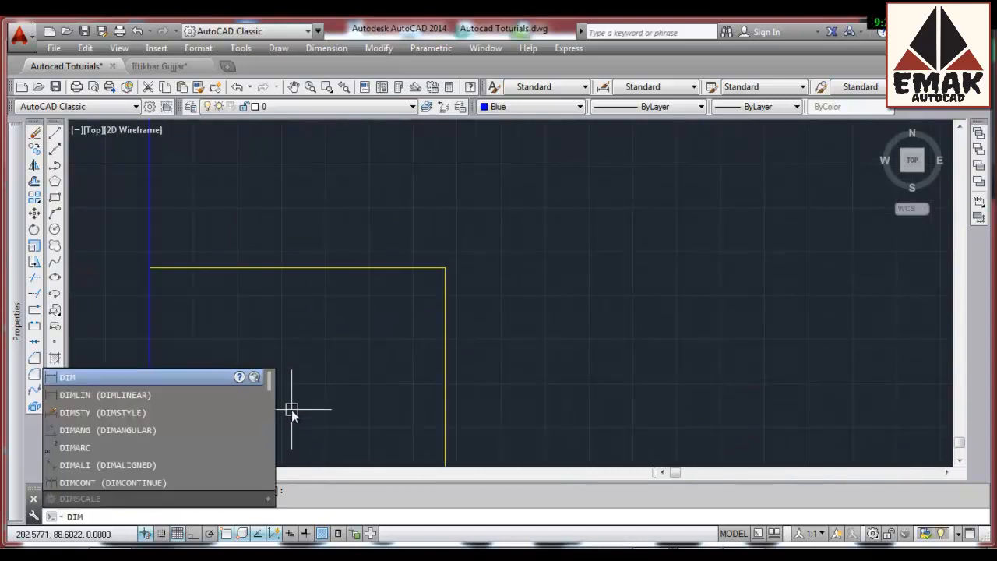
pyautogui.write('li')
pyautogui.press('Return')
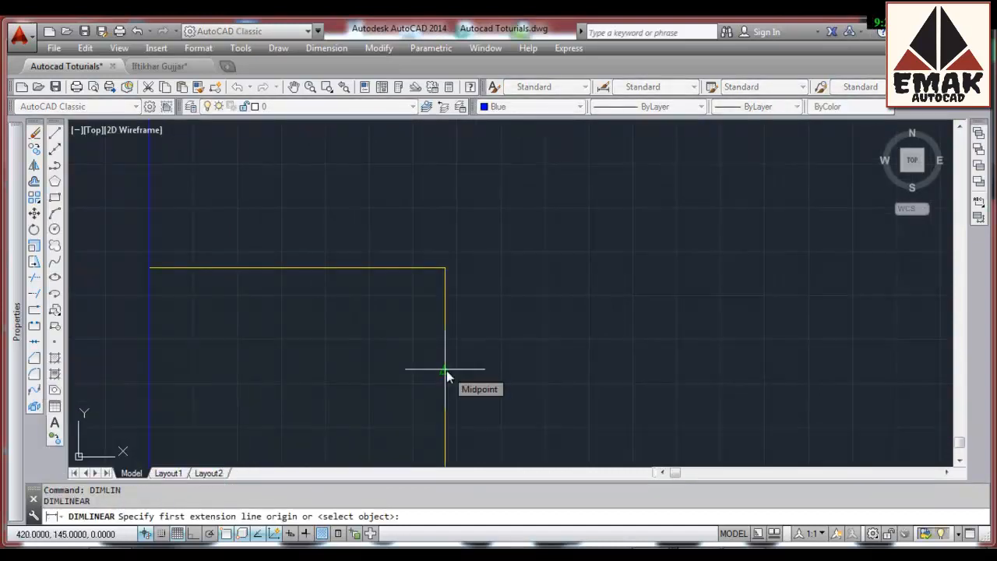
pyautogui.click(445, 371)
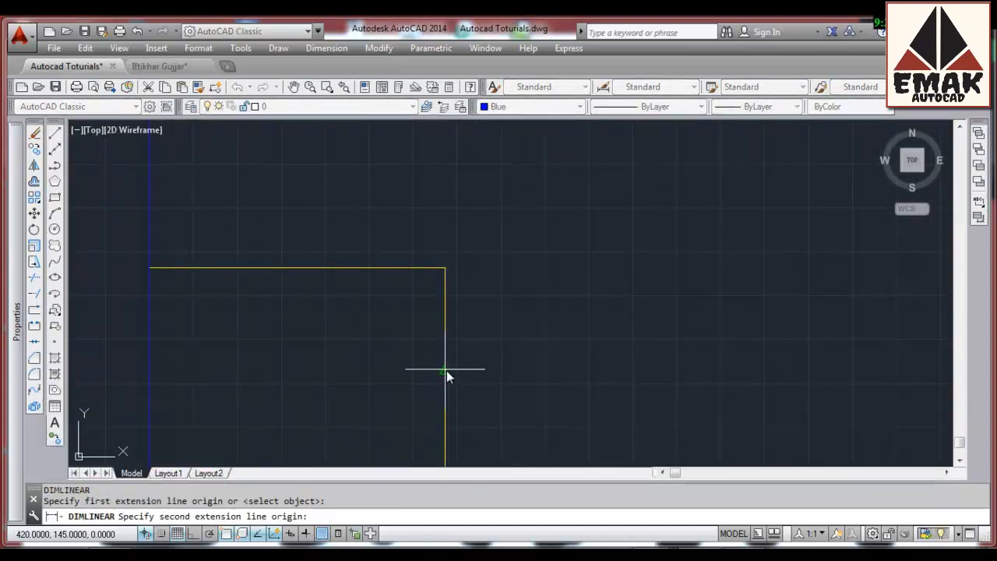
pyautogui.click(150, 369)
pyautogui.click(198, 347)
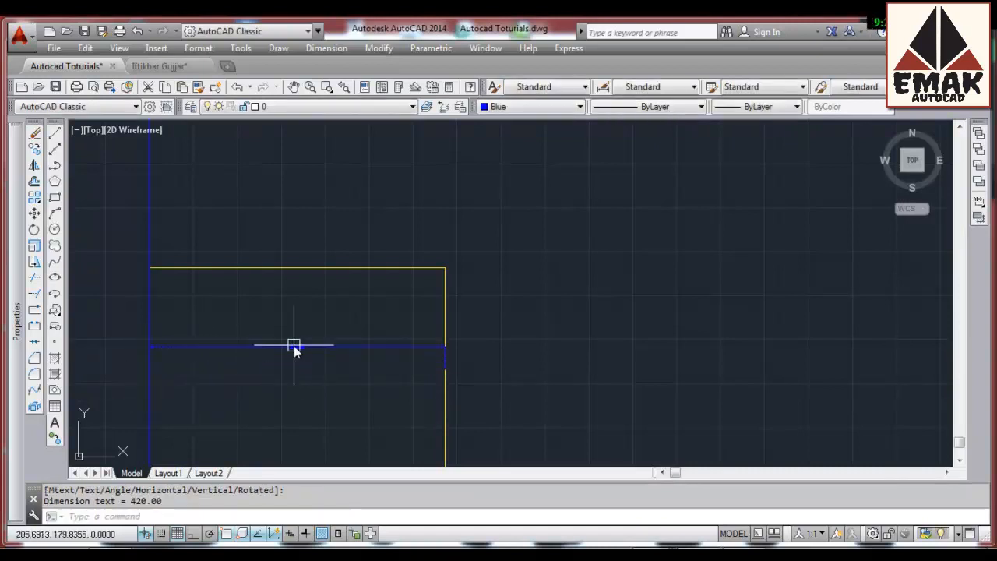
# Step: Examine the width dimension texts of the yellow and blue borders closely and compare them
pyautogui.scroll(6, 295, 347)
pyautogui.scroll(3, 290, 356)
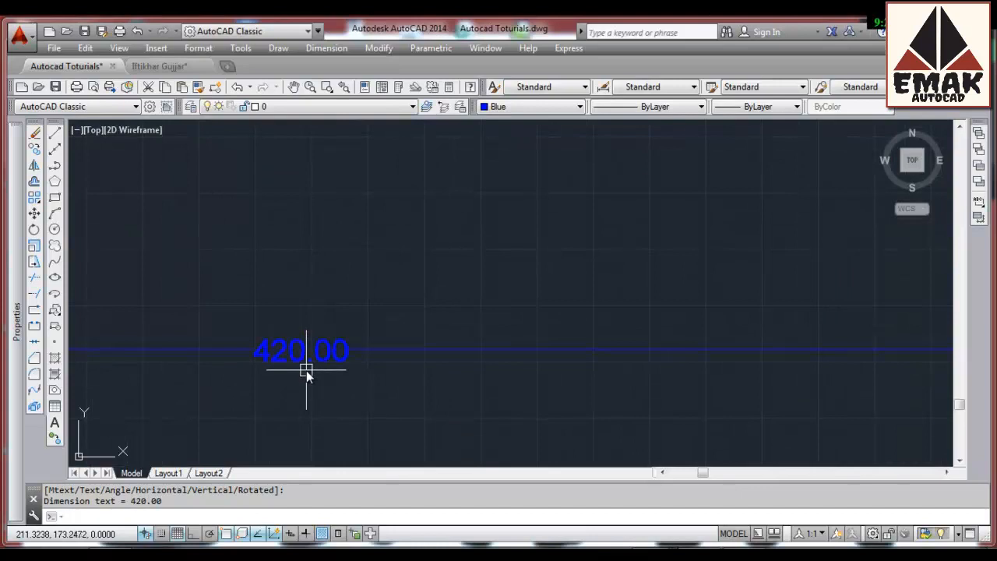
pyautogui.scroll(-3, 306, 372)
pyautogui.scroll(-2, 327, 356)
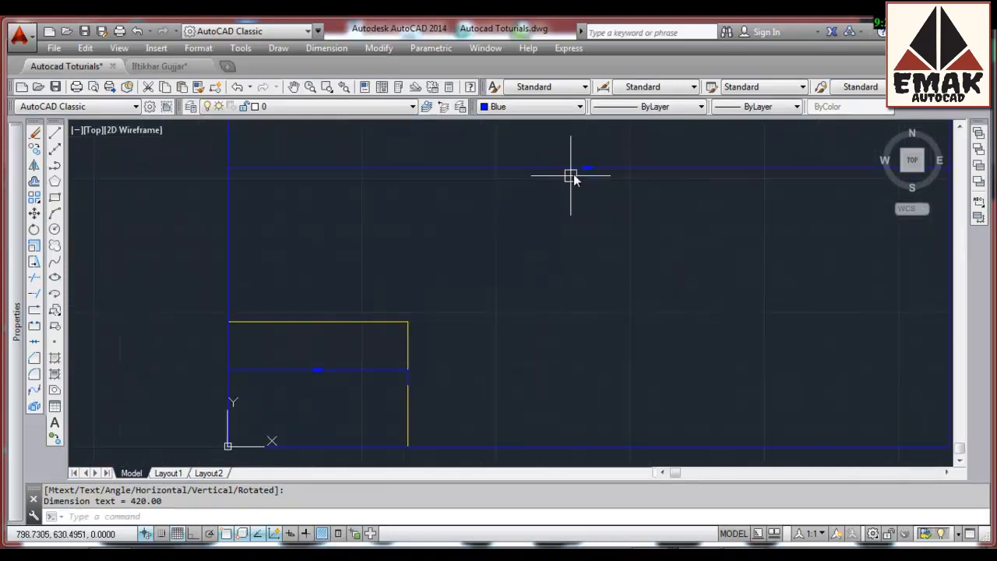
pyautogui.scroll(5, 584, 163)
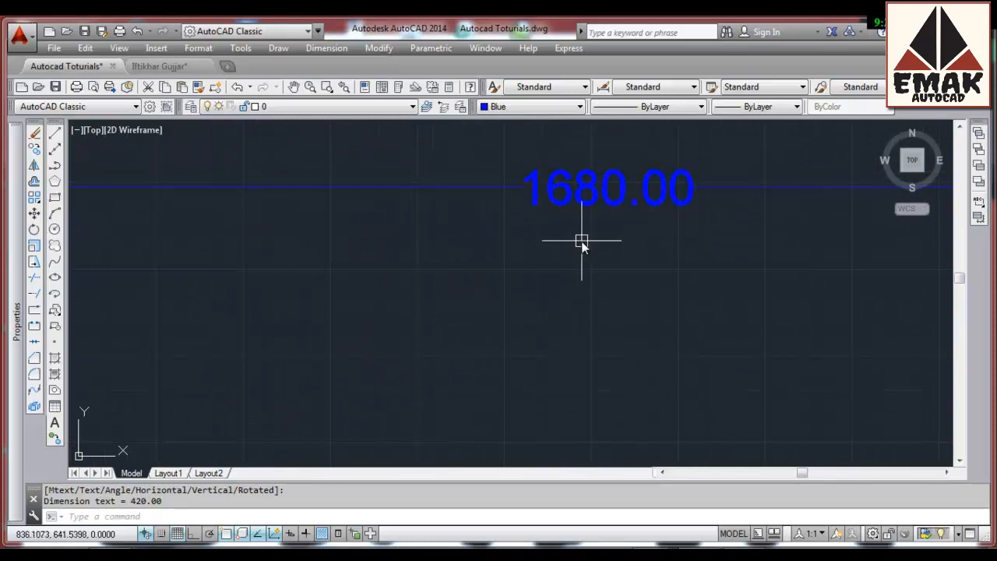
pyautogui.scroll(-6, 574, 251)
pyautogui.scroll(5, 327, 448)
pyautogui.scroll(-4, 350, 460)
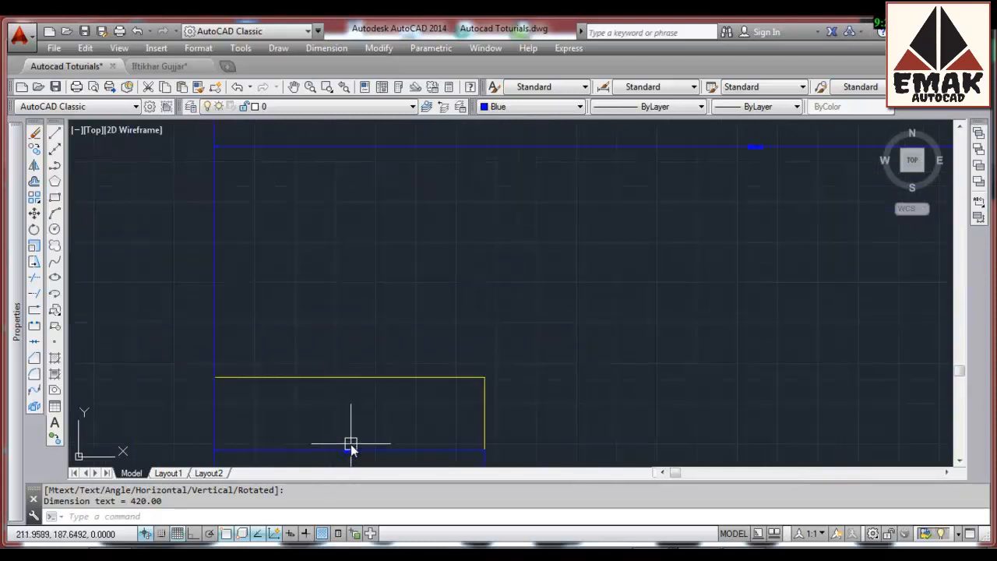
pyautogui.scroll(-2, 349, 429)
pyautogui.scroll(6, 505, 339)
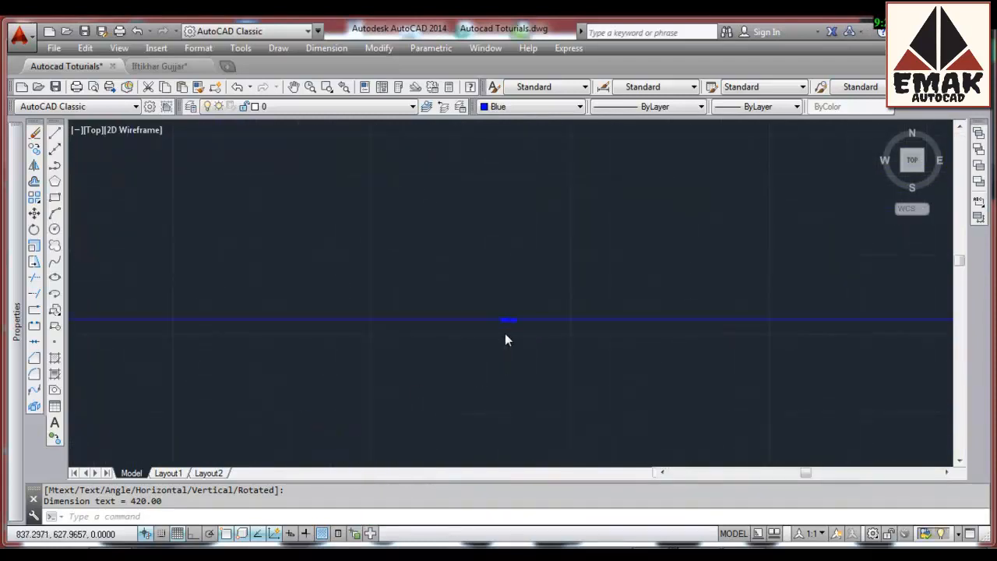
pyautogui.scroll(3, 505, 339)
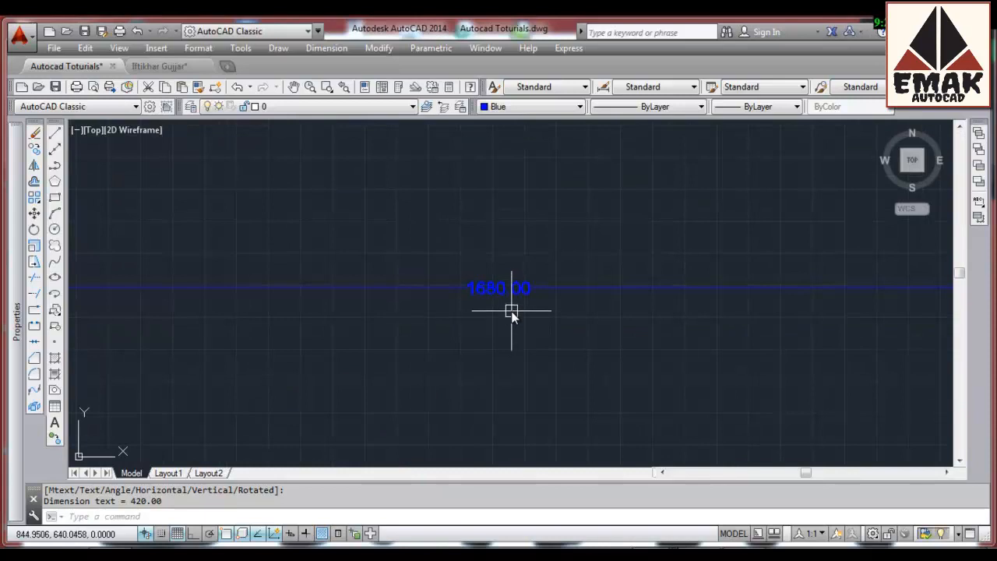
pyautogui.scroll(-5, 511, 312)
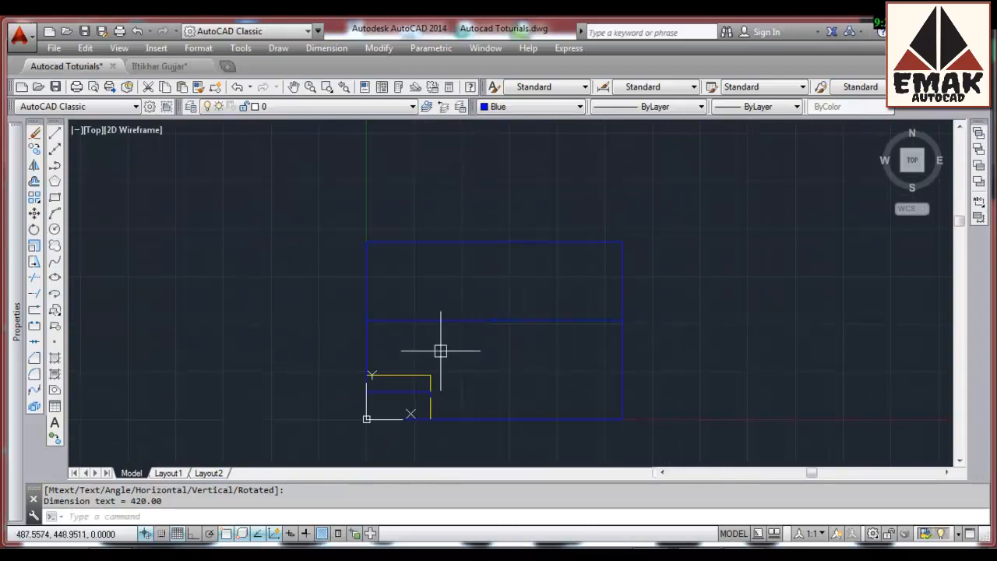
# Step: Switch to the Windows Calculator, divide 1680 by 4 to check the border scale, and close it
pyautogui.press('super')
pyautogui.click(73, 372)
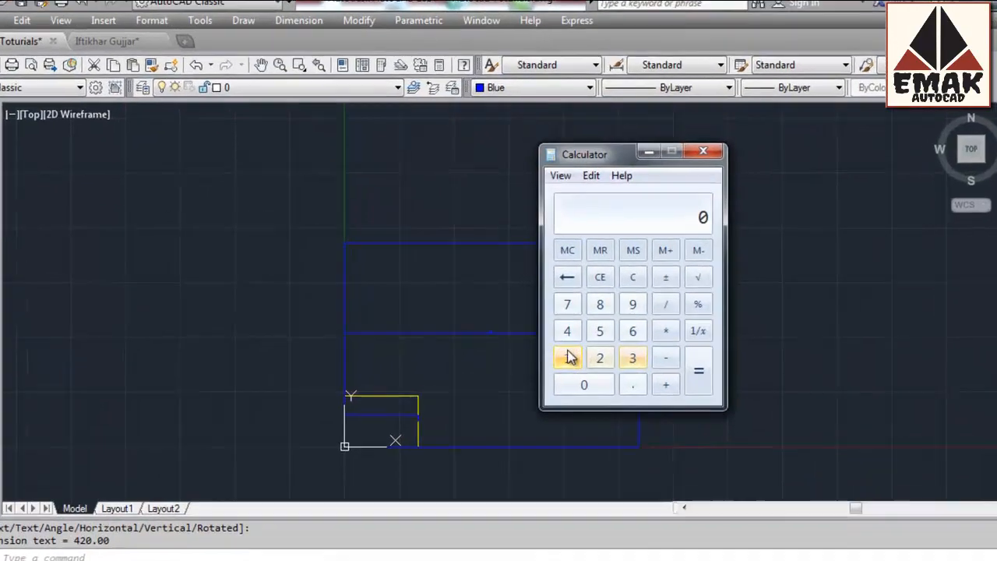
pyautogui.click(560, 342)
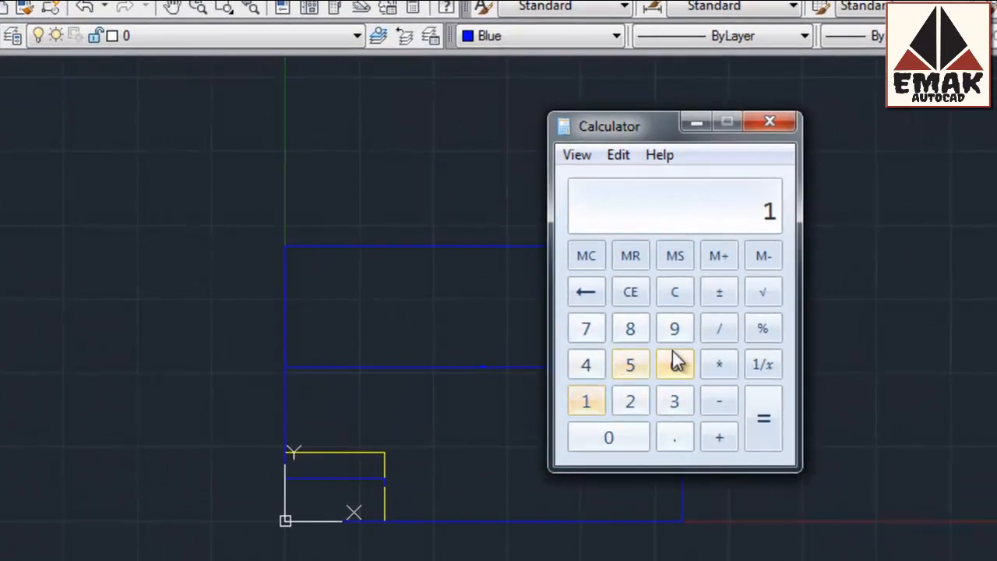
pyautogui.click(673, 363)
pyautogui.click(629, 329)
pyautogui.click(619, 436)
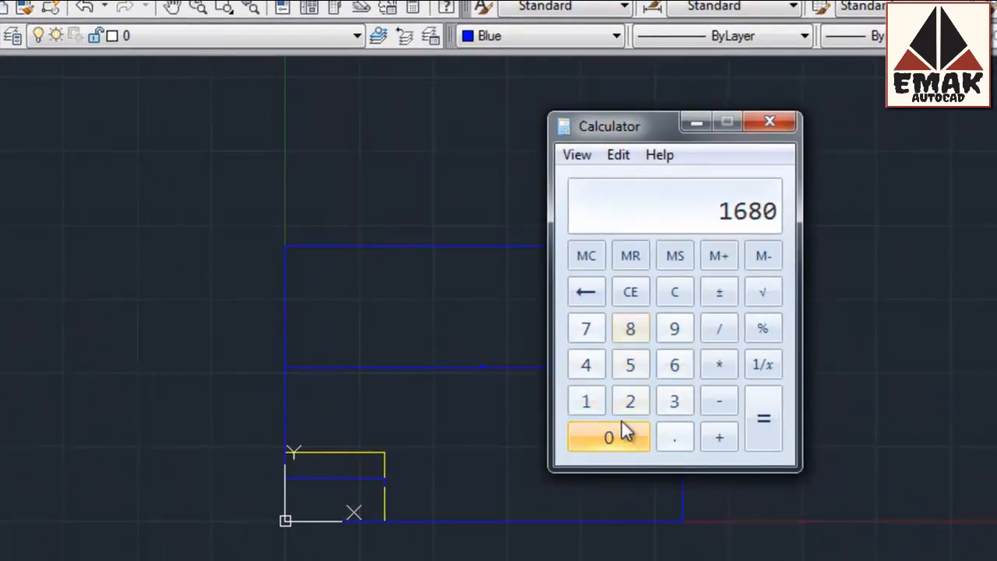
pyautogui.click(721, 326)
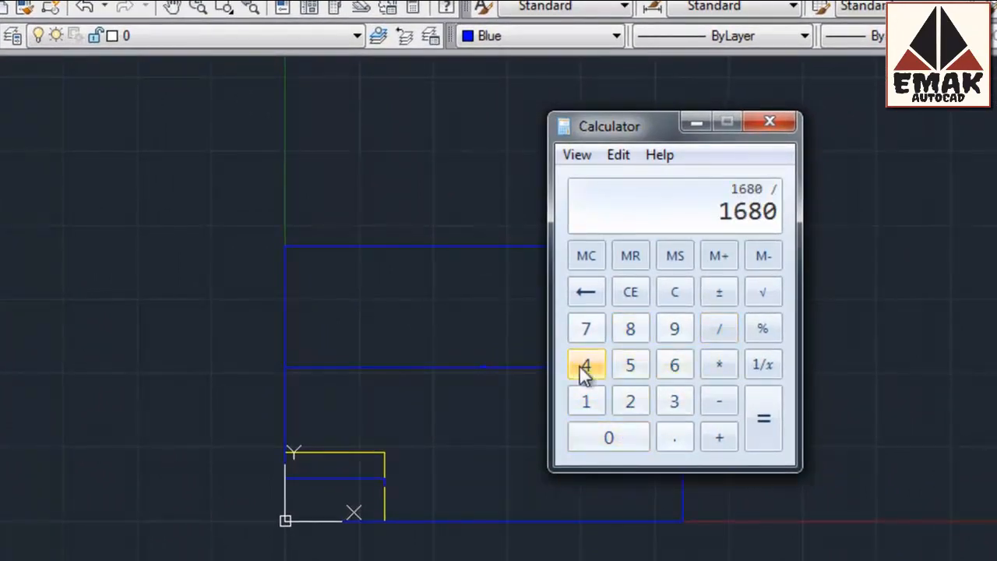
pyautogui.click(583, 367)
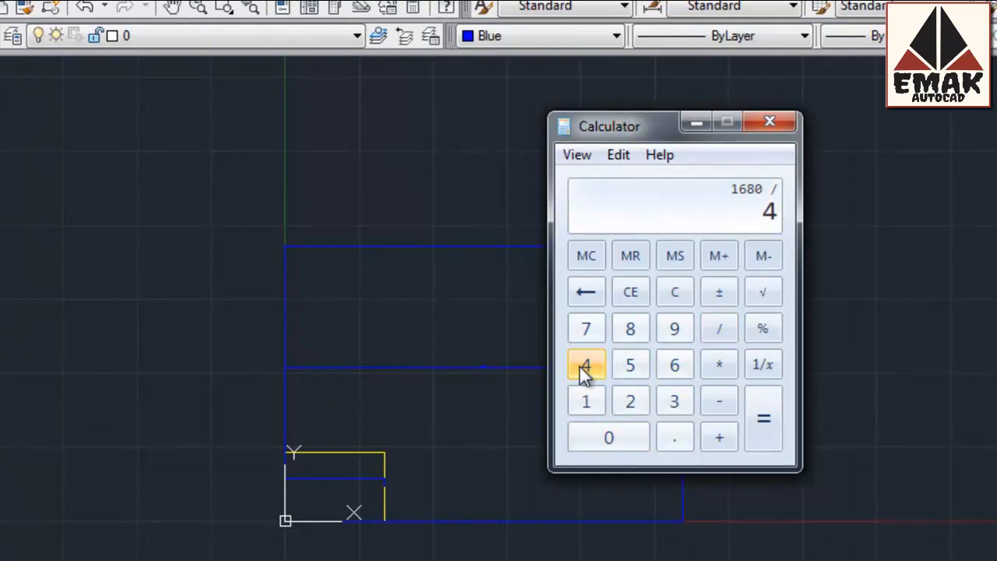
pyautogui.click(765, 423)
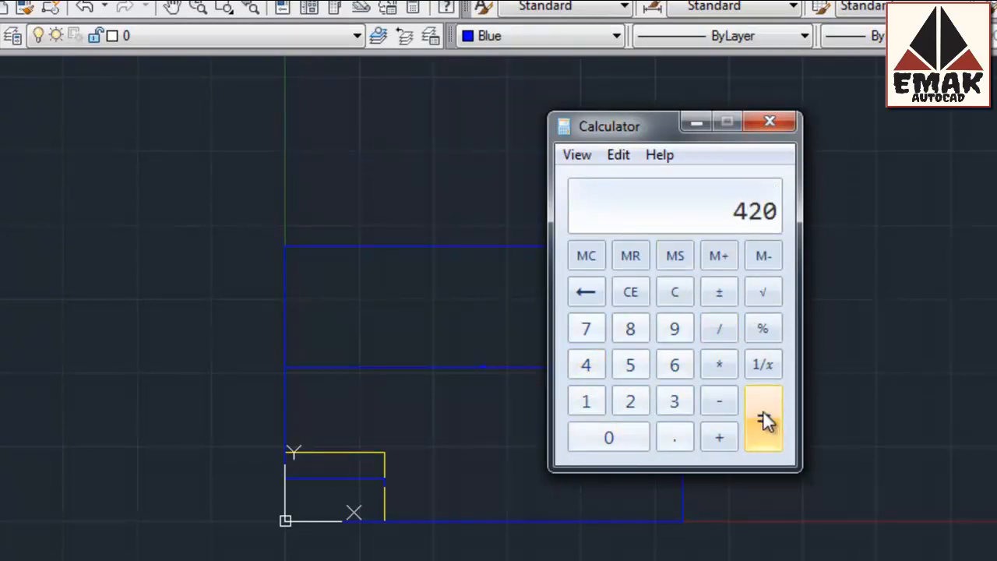
pyautogui.click(780, 122)
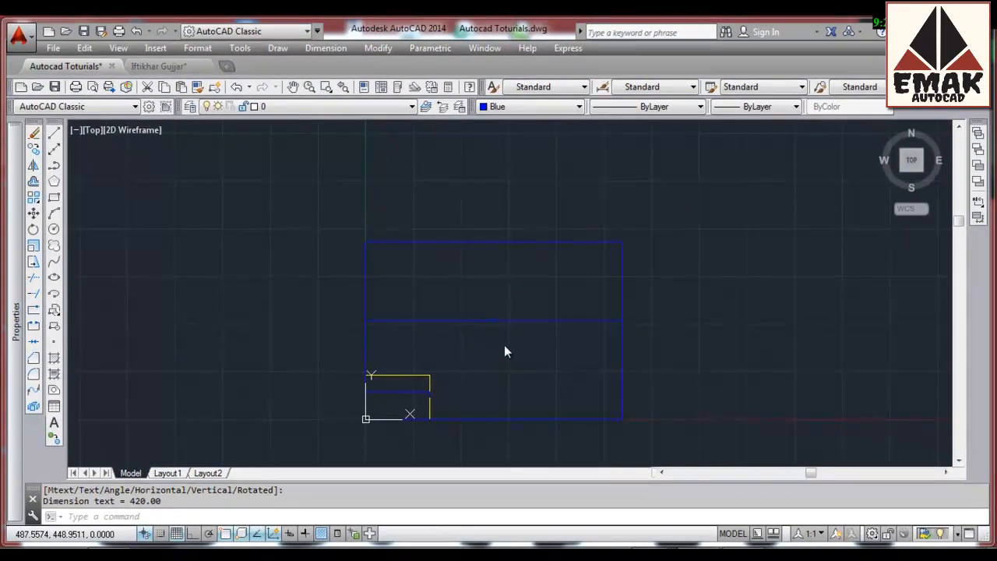
# Step: Open the Standard dimension style for modification and review its dimension line colour, arrowhead and text settings
pyautogui.scroll(2, 506, 351)
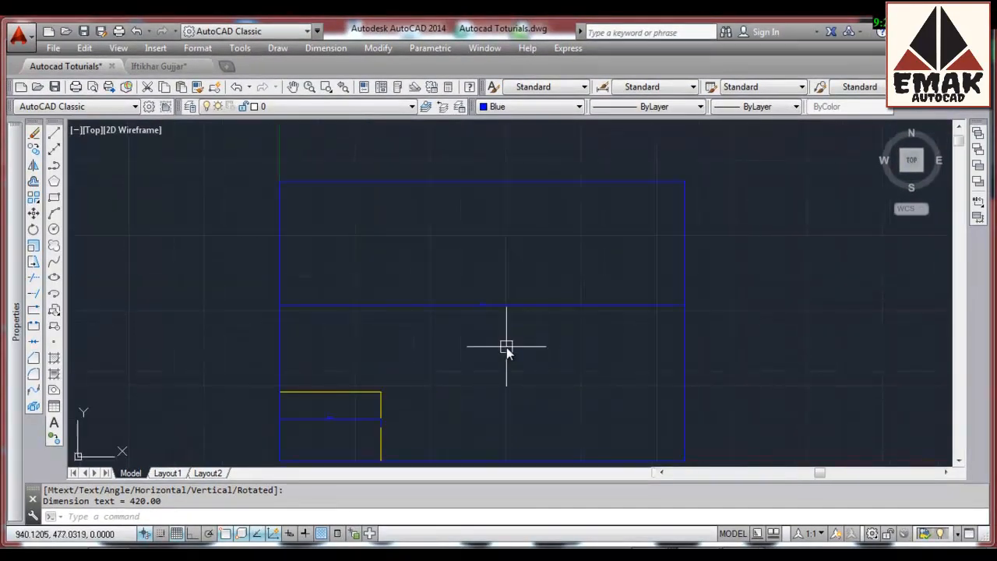
pyautogui.scroll(-2, 507, 347)
pyautogui.scroll(4, 498, 327)
pyautogui.write('DIMSTY')
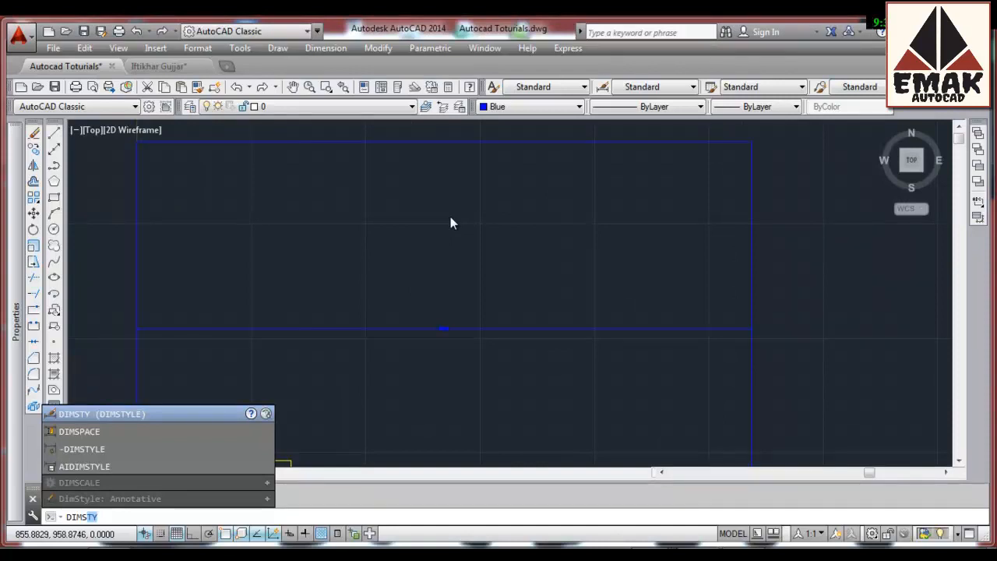
pyautogui.press('Return')
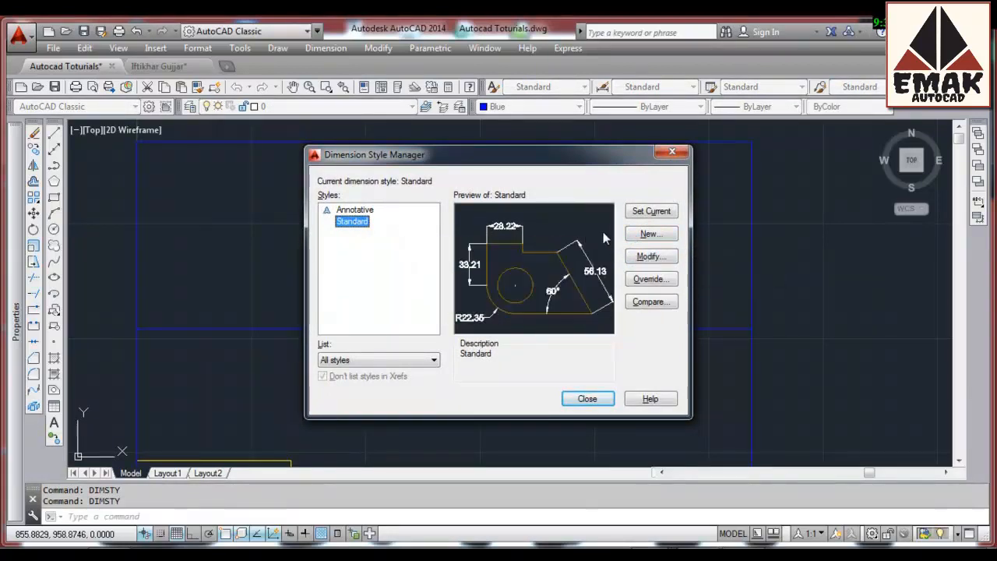
pyautogui.click(646, 260)
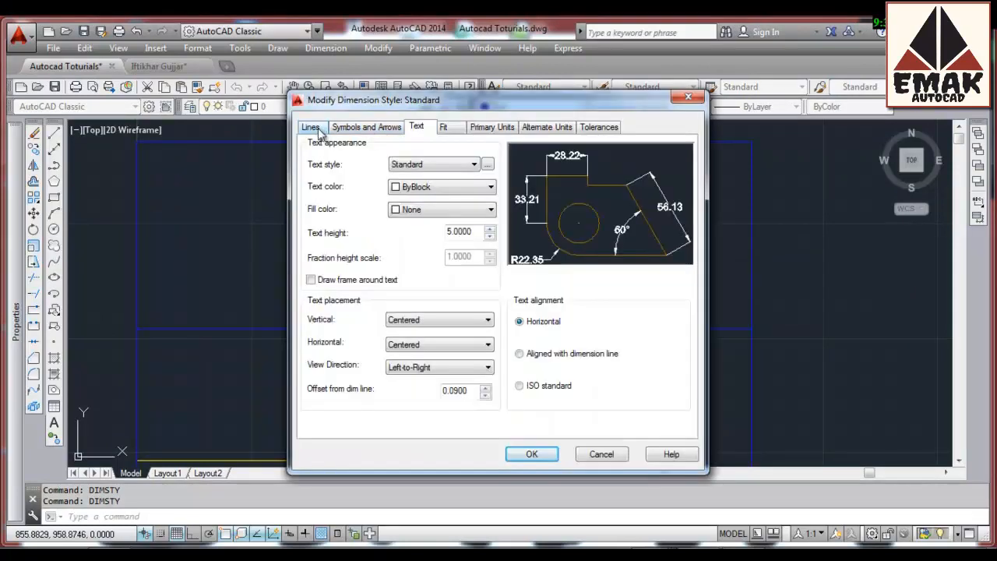
pyautogui.click(312, 128)
pyautogui.click(466, 160)
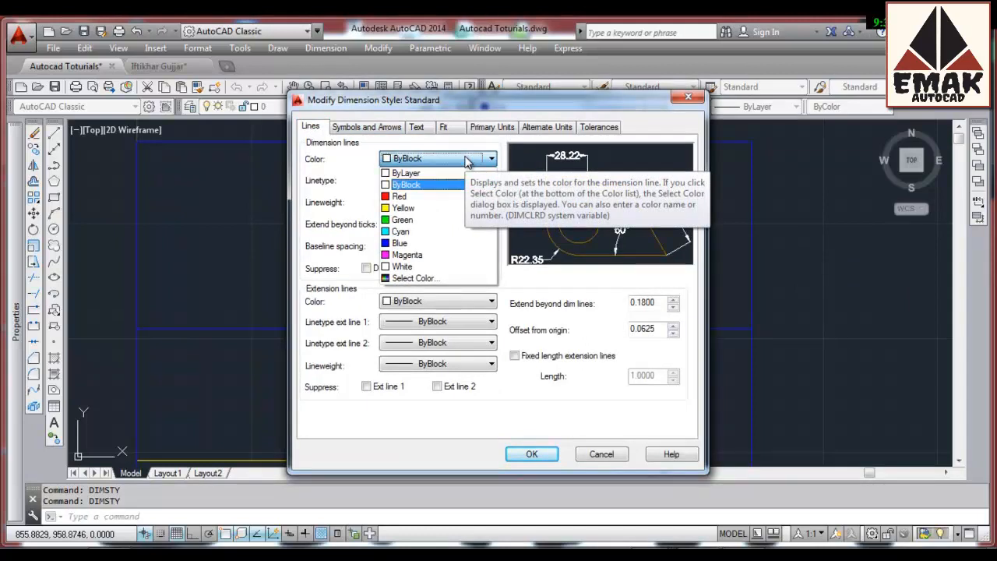
pyautogui.click(366, 127)
pyautogui.click(397, 171)
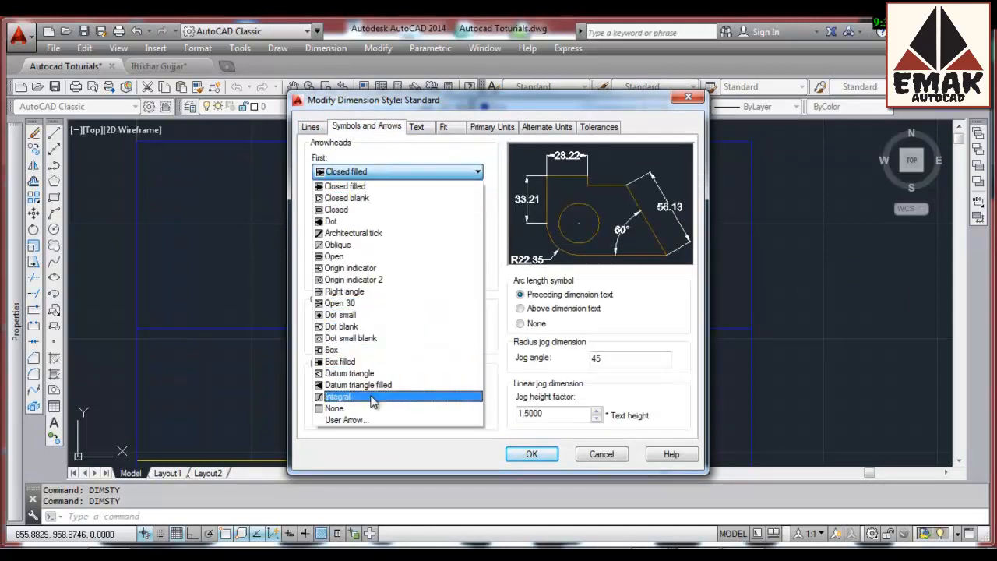
pyautogui.click(377, 185)
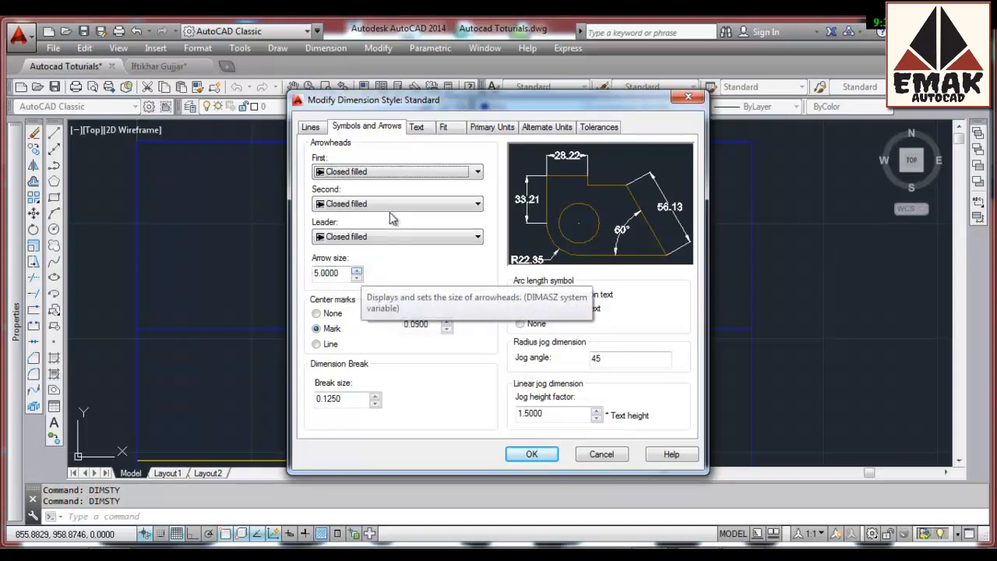
pyautogui.click(417, 129)
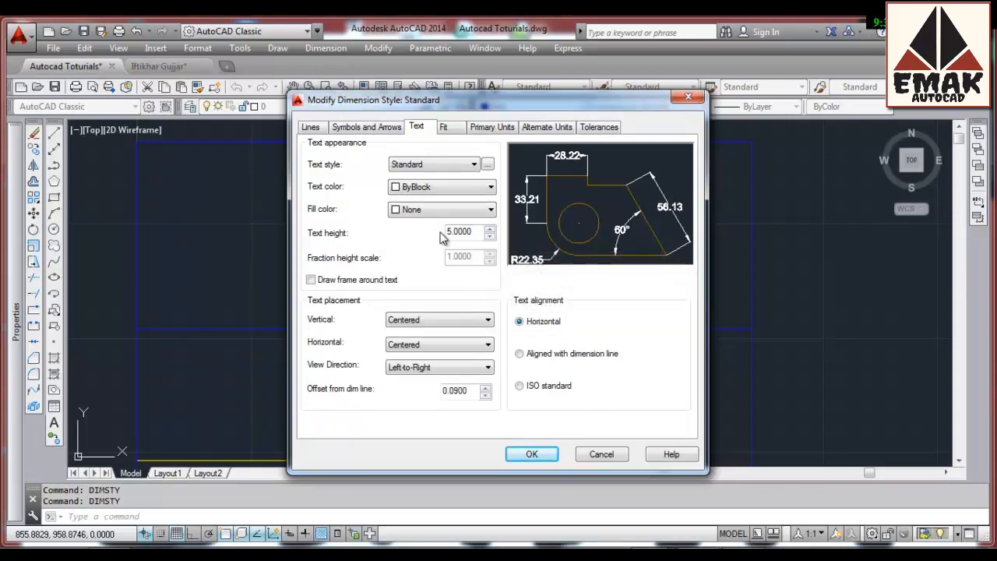
# Step: Try linear dimension precisions of 0.000 and 0.0000 with the Decimal unit format in the Standard style's primary units
pyautogui.click(493, 127)
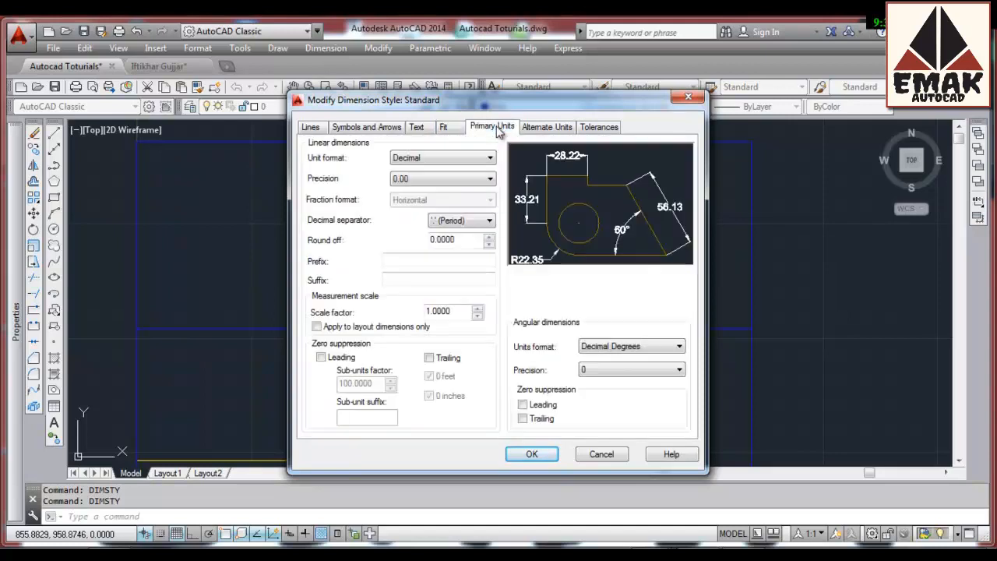
pyautogui.click(461, 159)
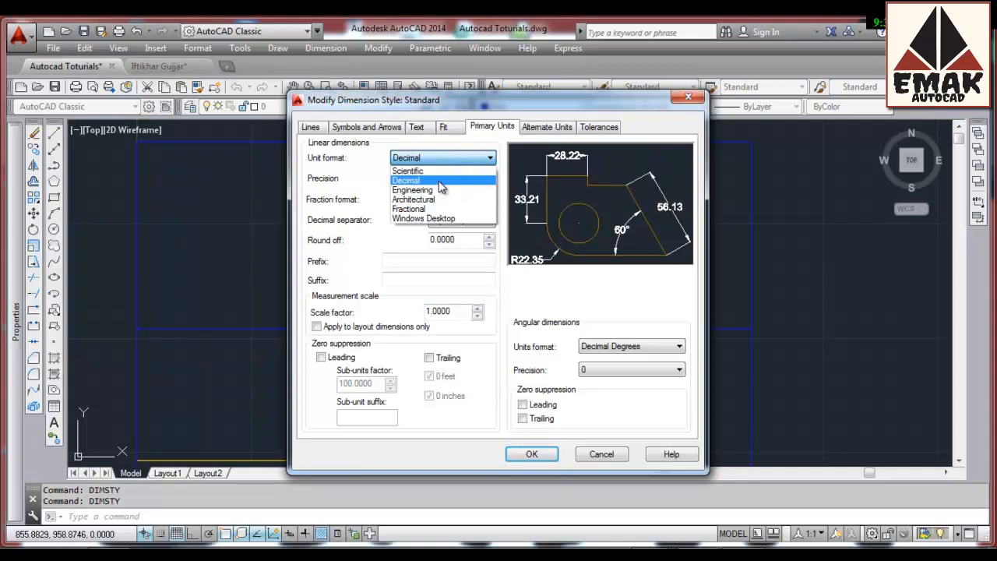
pyautogui.click(373, 180)
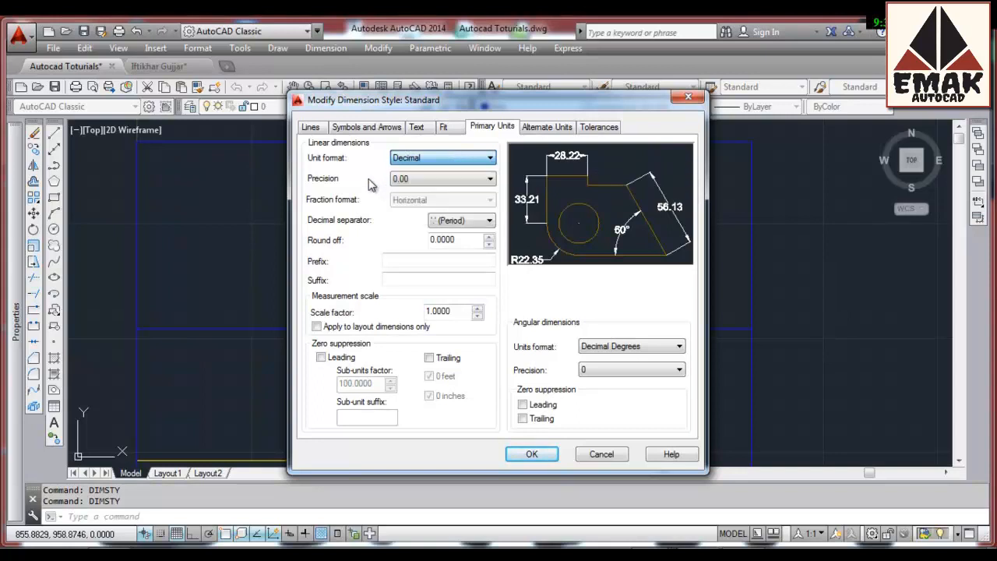
pyautogui.click(470, 180)
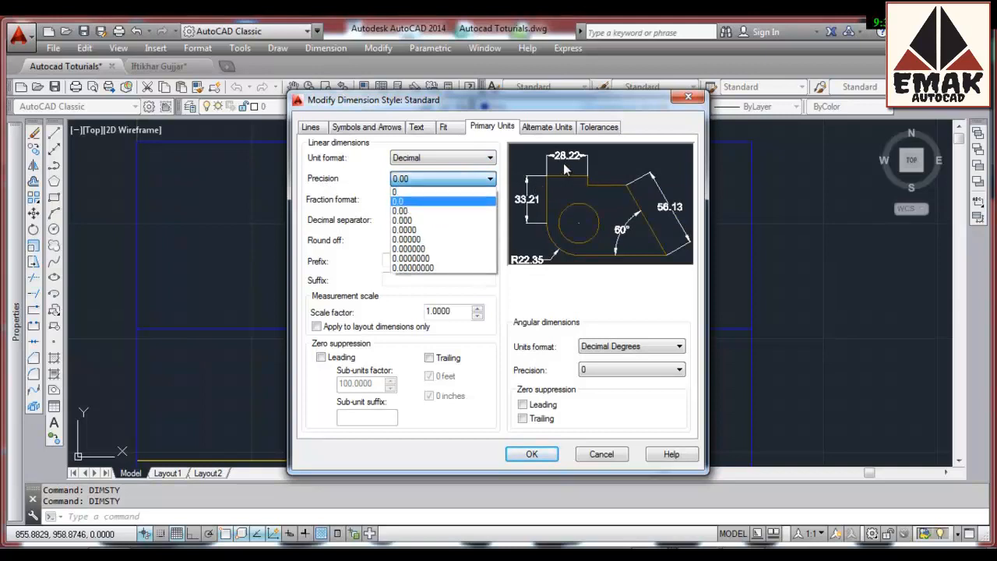
pyautogui.click(436, 220)
pyautogui.click(475, 179)
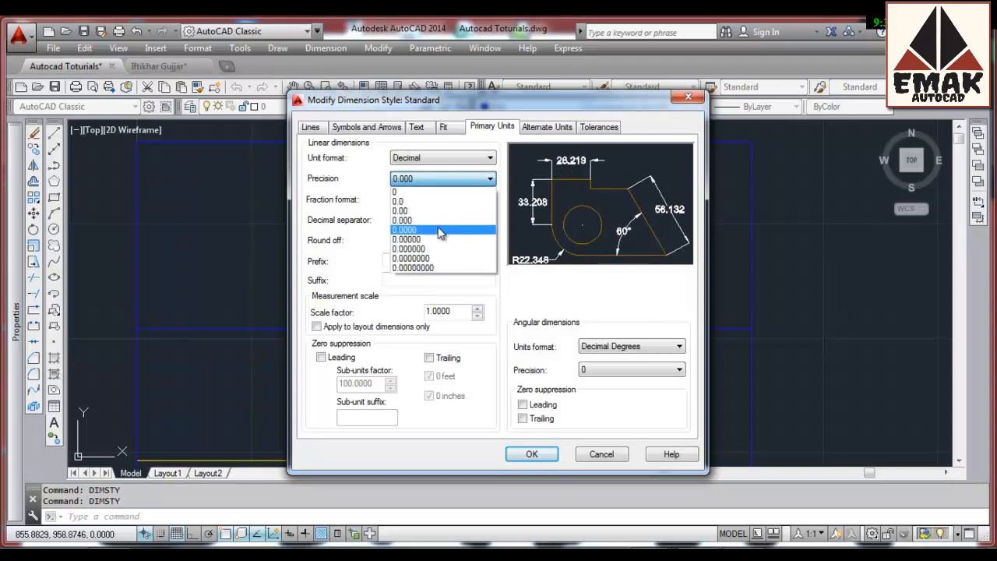
pyautogui.click(440, 231)
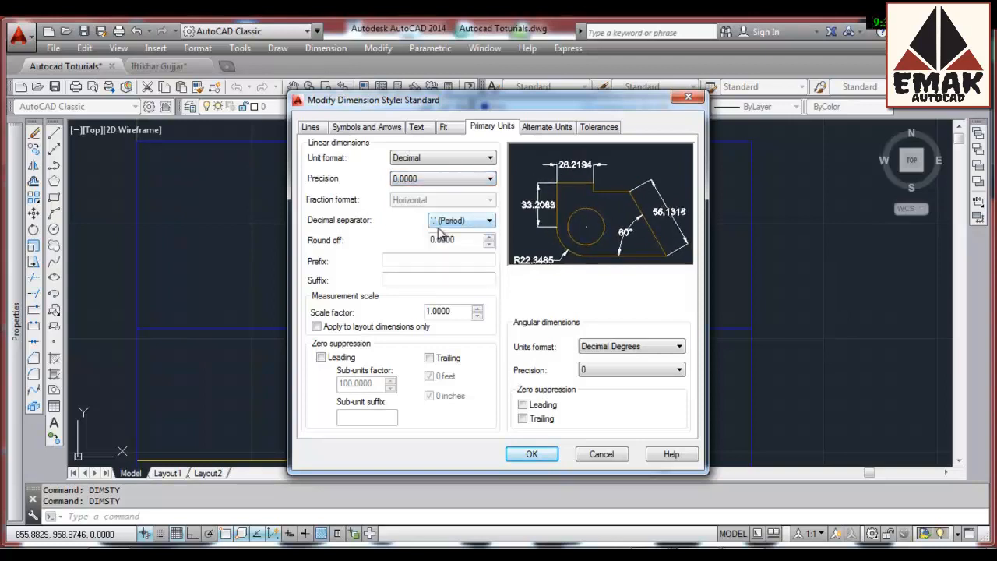
# Step: Set the linear dimension precision to 0.00 and make the modified Standard dimension style current
pyautogui.click(484, 180)
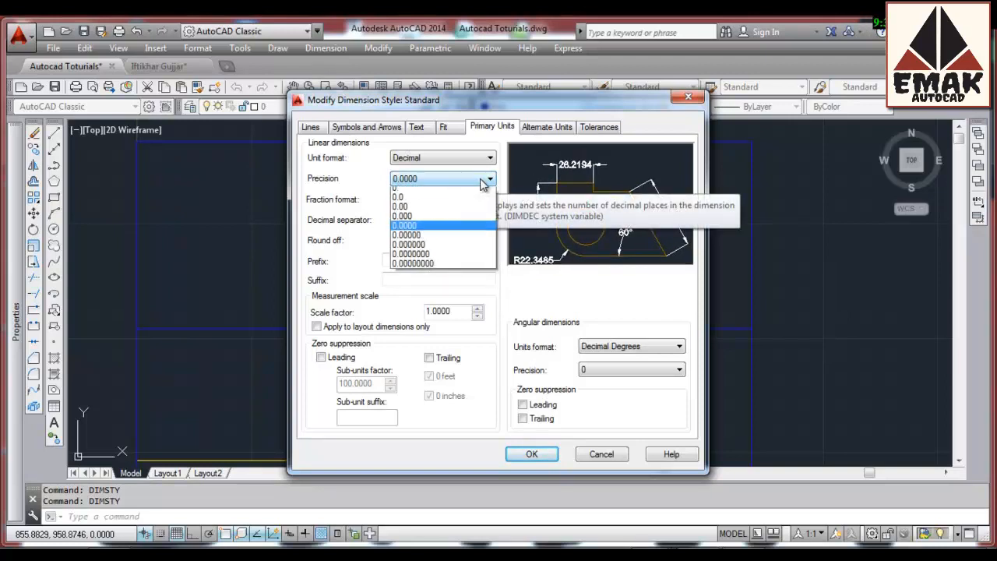
pyautogui.click(425, 212)
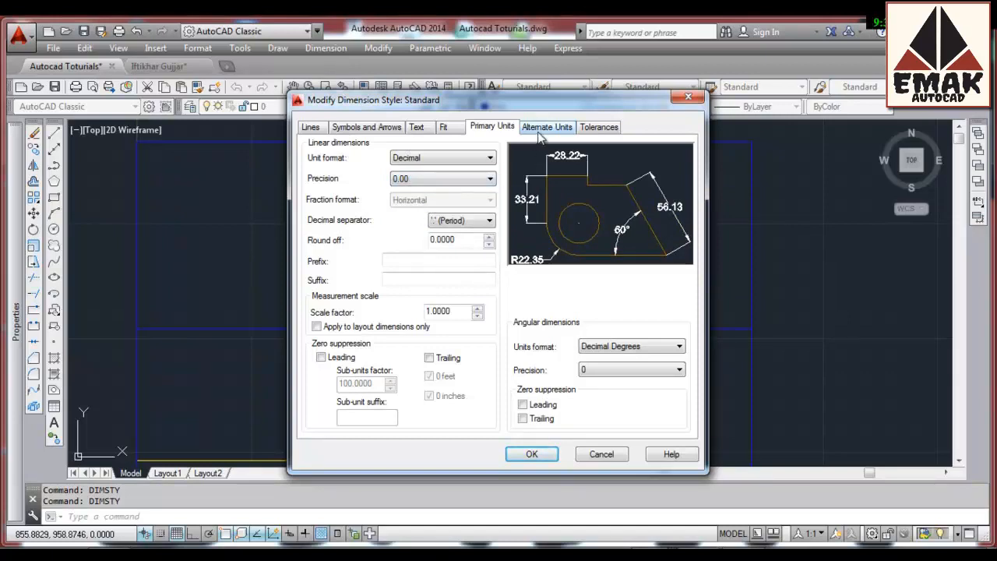
pyautogui.click(532, 454)
pyautogui.click(658, 214)
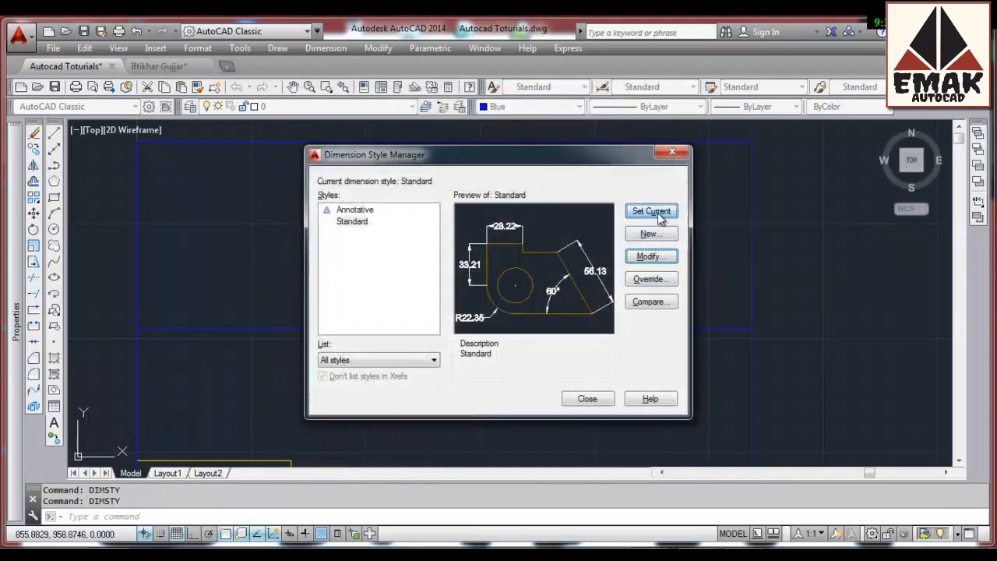
pyautogui.click(588, 399)
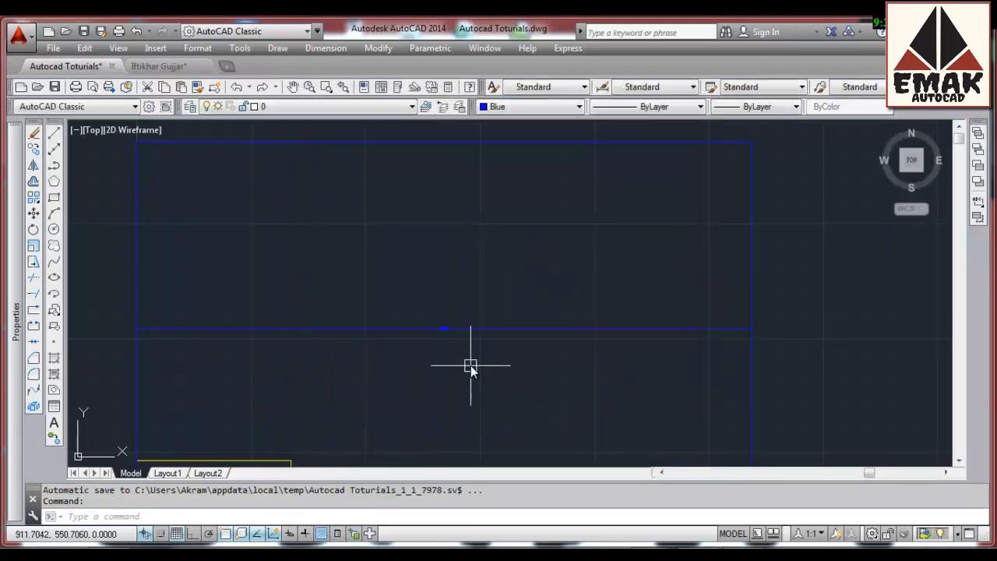
# Step: Inspect the width dimension text of the blue border against the border's overall size
pyautogui.scroll(5, 439, 330)
pyautogui.scroll(2, 461, 338)
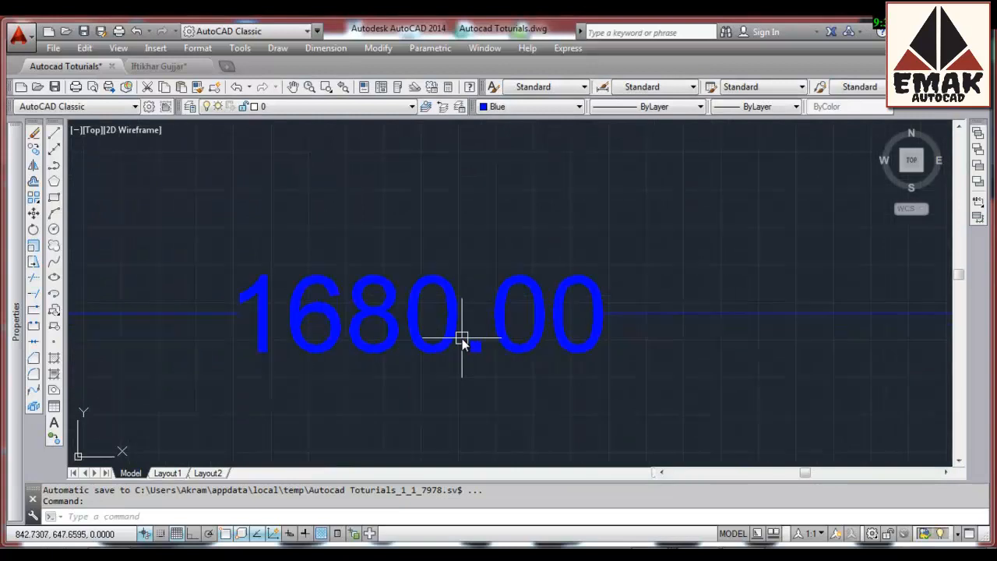
pyautogui.scroll(-6, 462, 338)
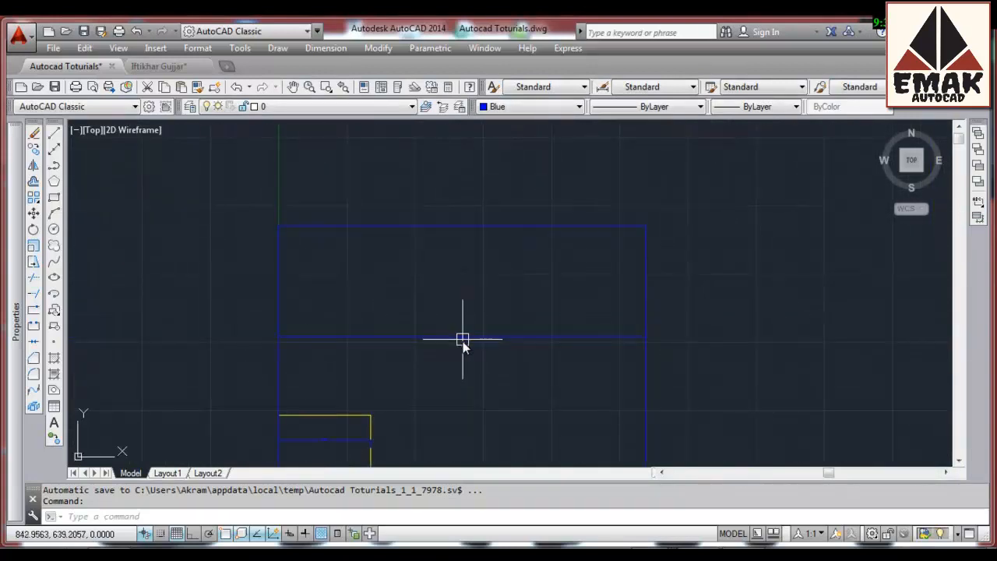
pyautogui.scroll(2, 462, 374)
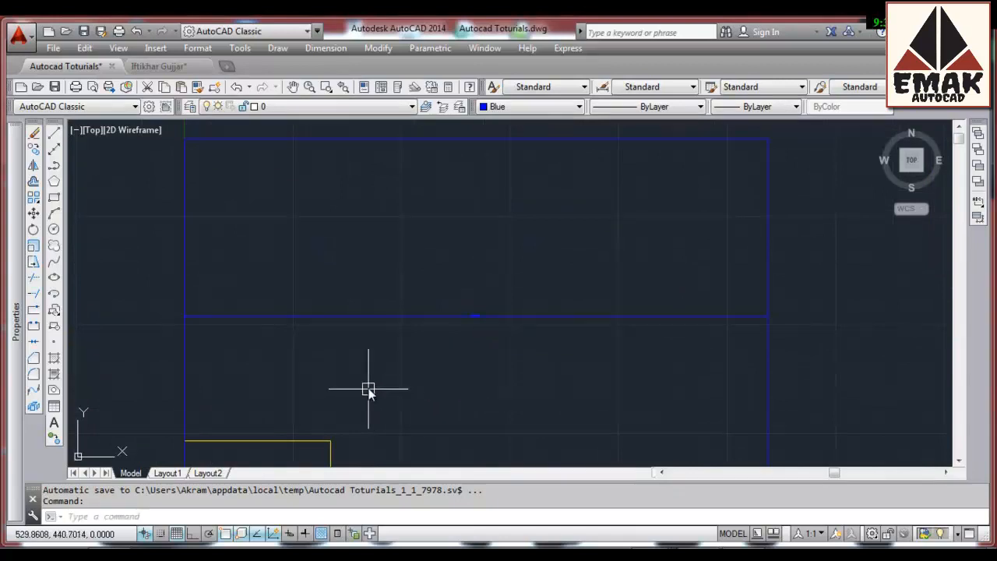
# Step: Open the program options and review the file search paths, display settings and available colour schemes
pyautogui.write('op')
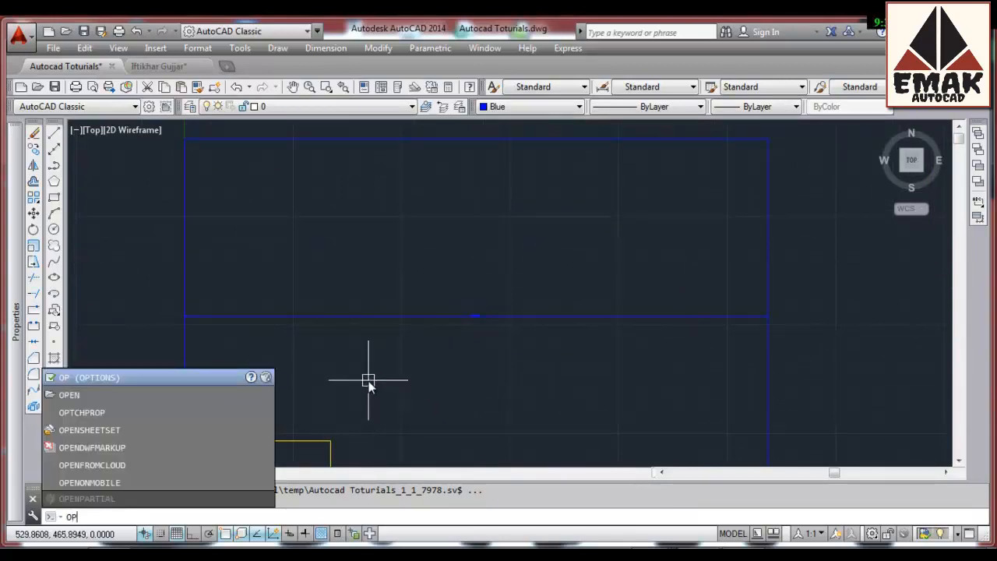
pyautogui.press('Return')
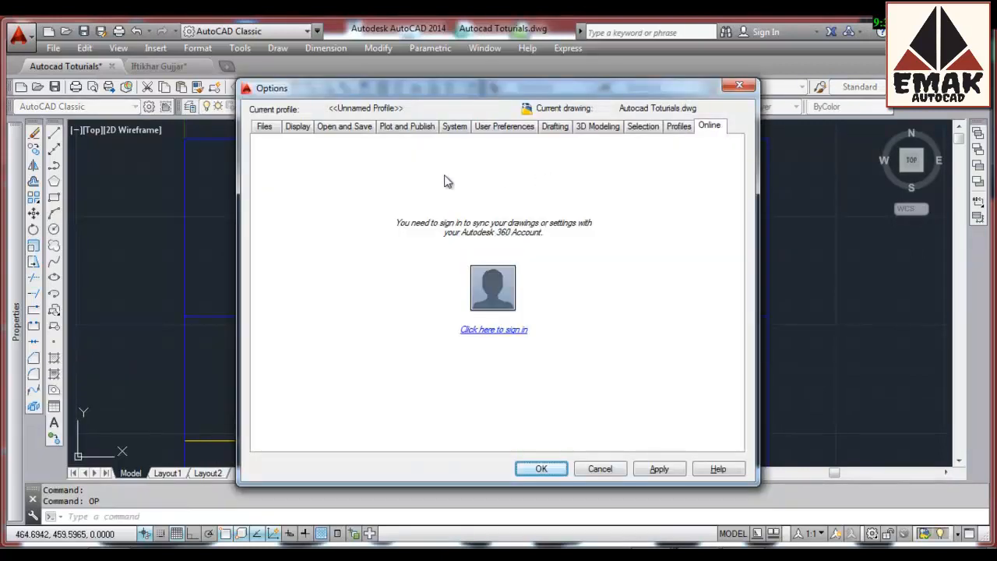
pyautogui.click(264, 127)
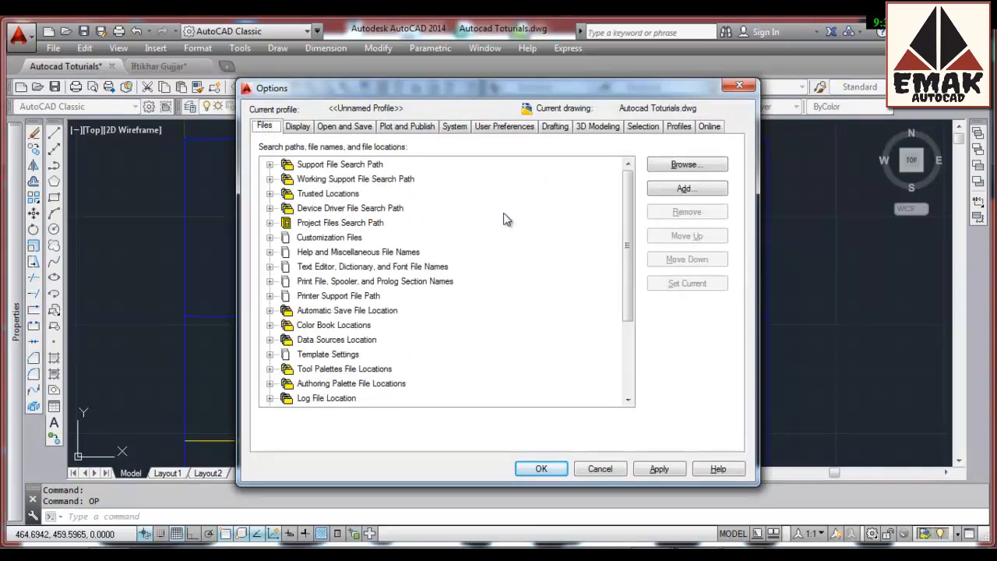
pyautogui.click(303, 129)
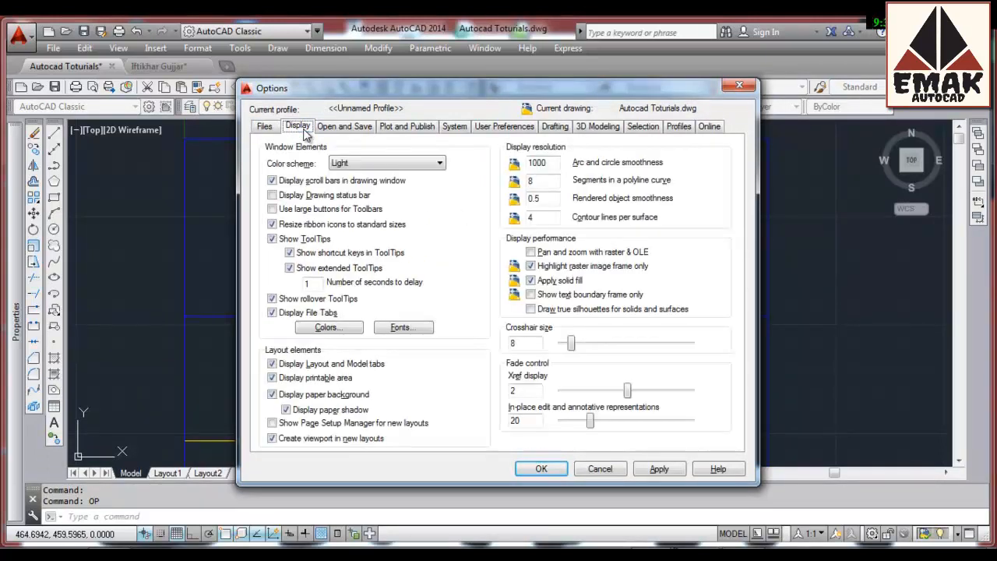
pyautogui.click(418, 166)
pyautogui.click(419, 167)
pyautogui.click(420, 166)
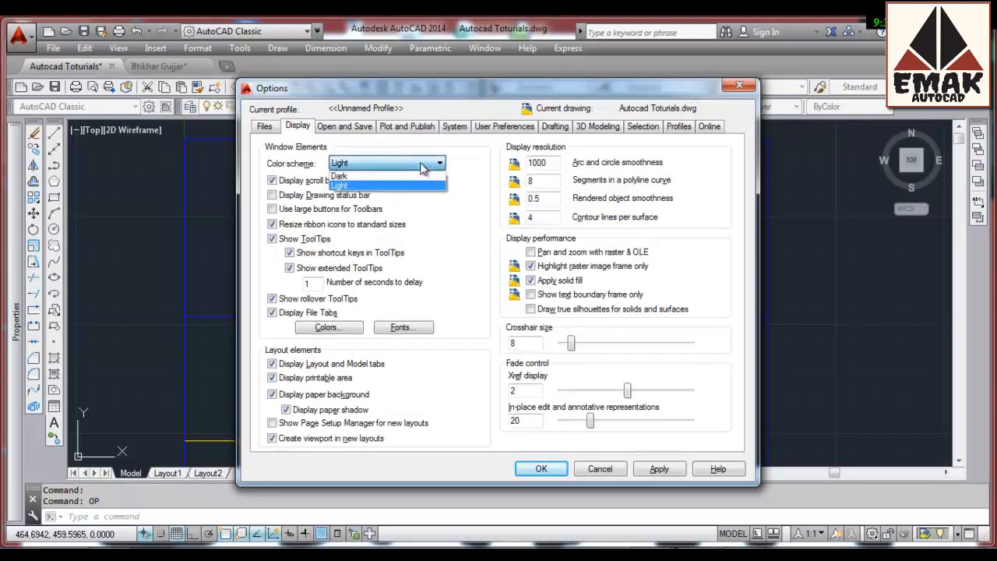
pyautogui.click(420, 167)
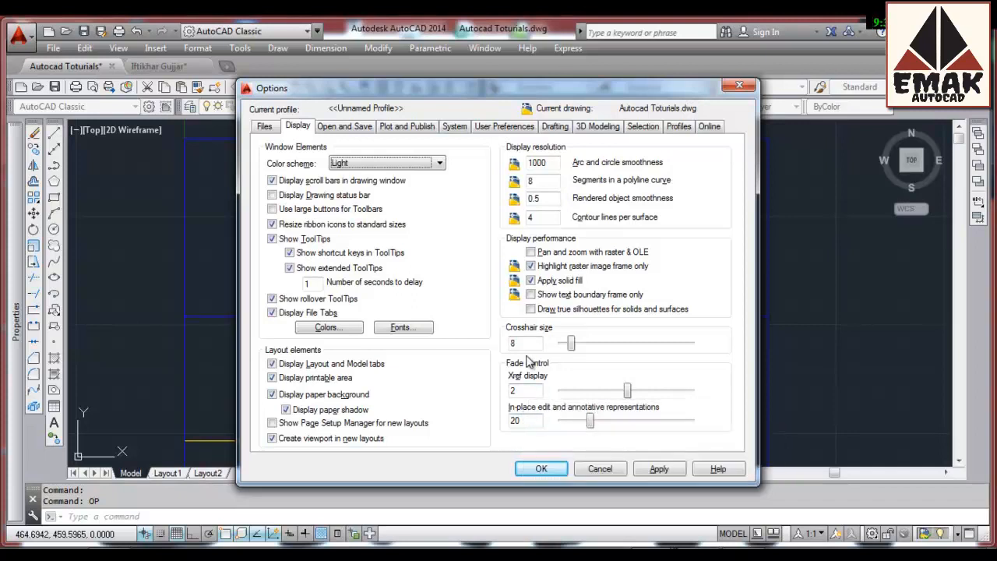
# Step: Review the available default file formats for saving and examine the automatic save interval in the options
pyautogui.click(343, 126)
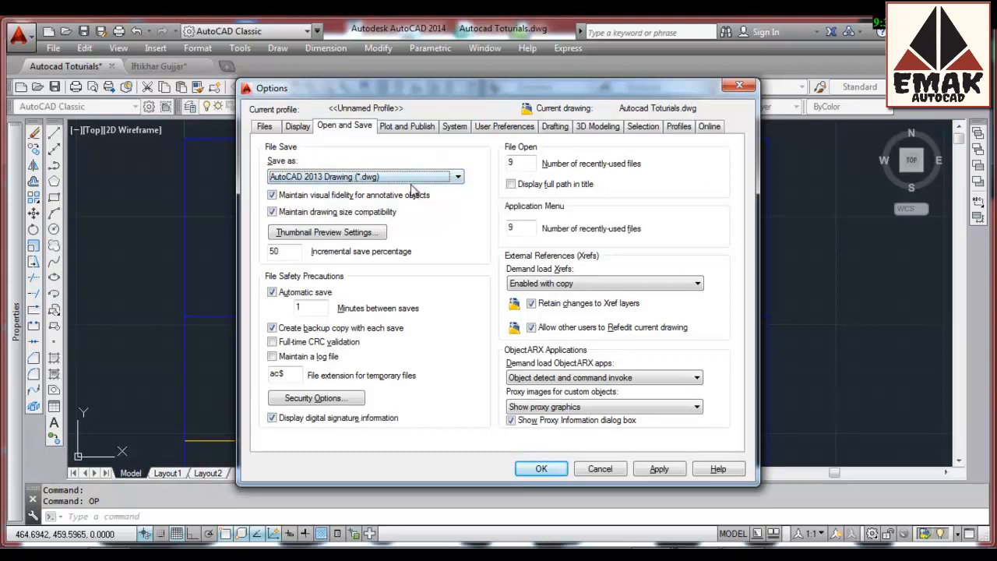
pyautogui.click(457, 178)
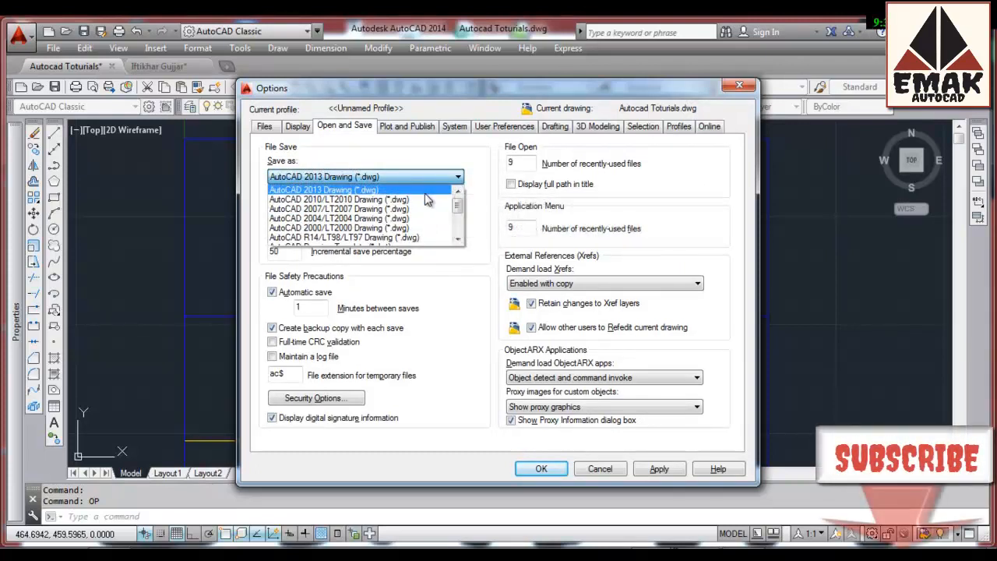
pyautogui.scroll(-1, 427, 200)
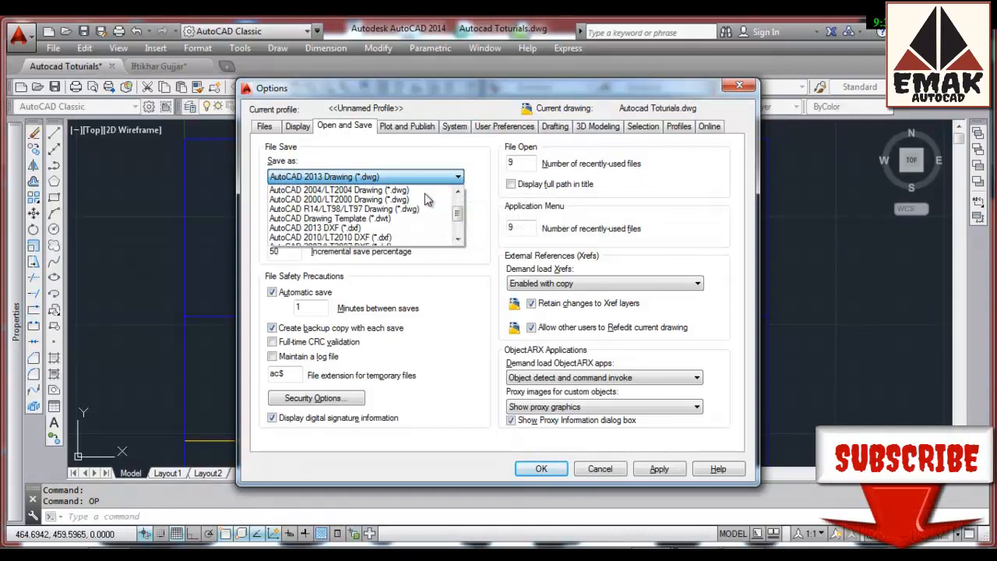
pyautogui.scroll(-2, 425, 201)
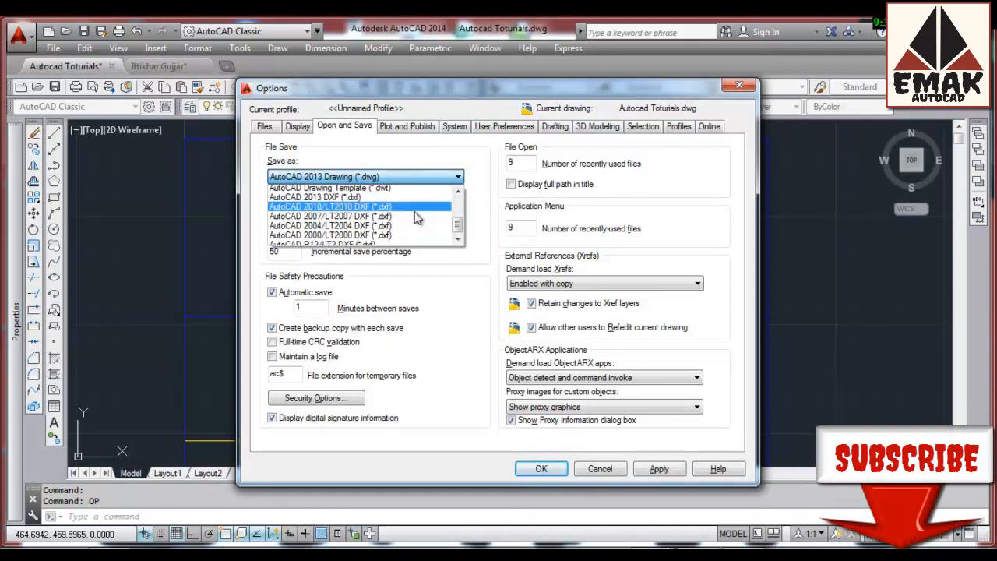
pyautogui.scroll(-1, 415, 212)
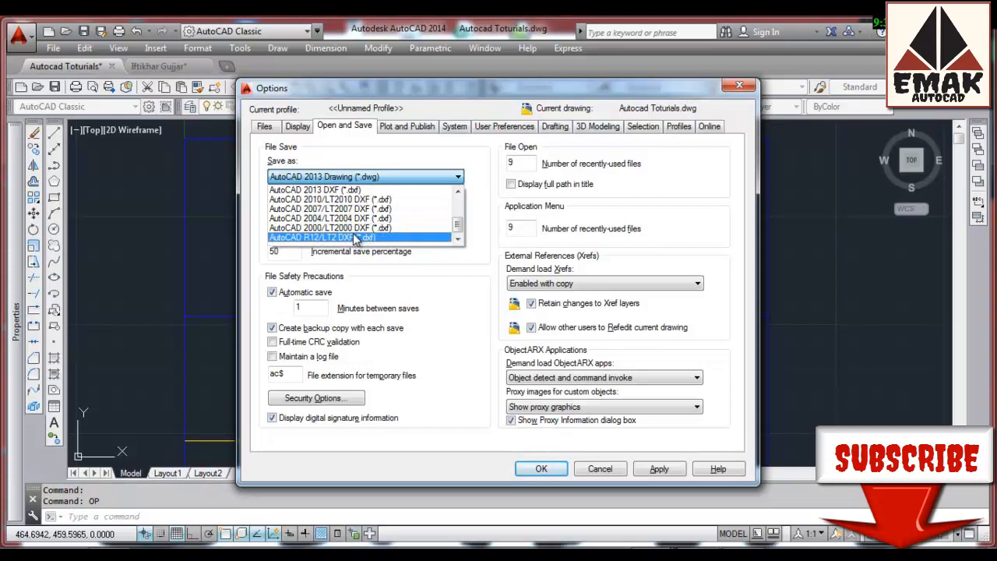
pyautogui.scroll(3, 353, 230)
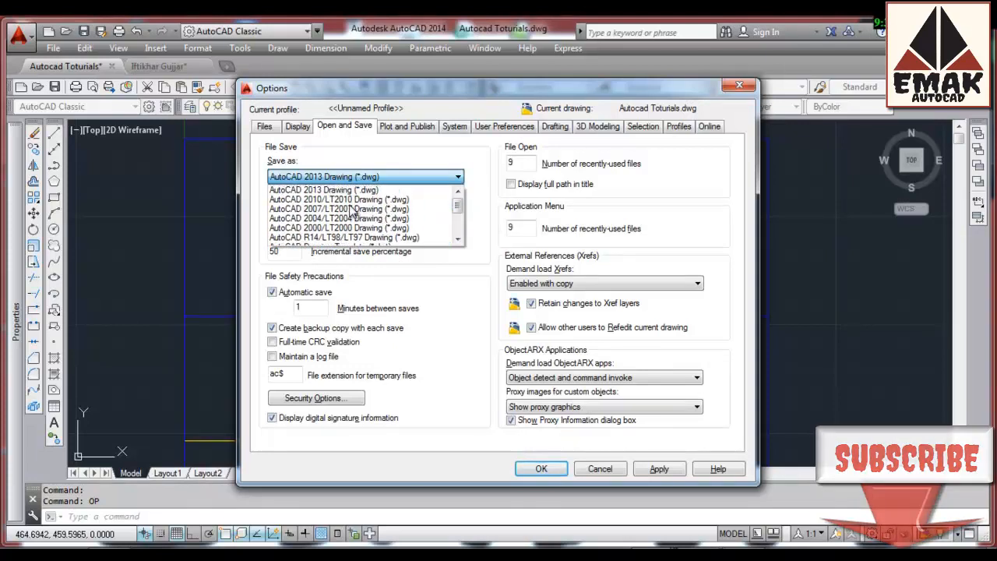
pyautogui.click(446, 168)
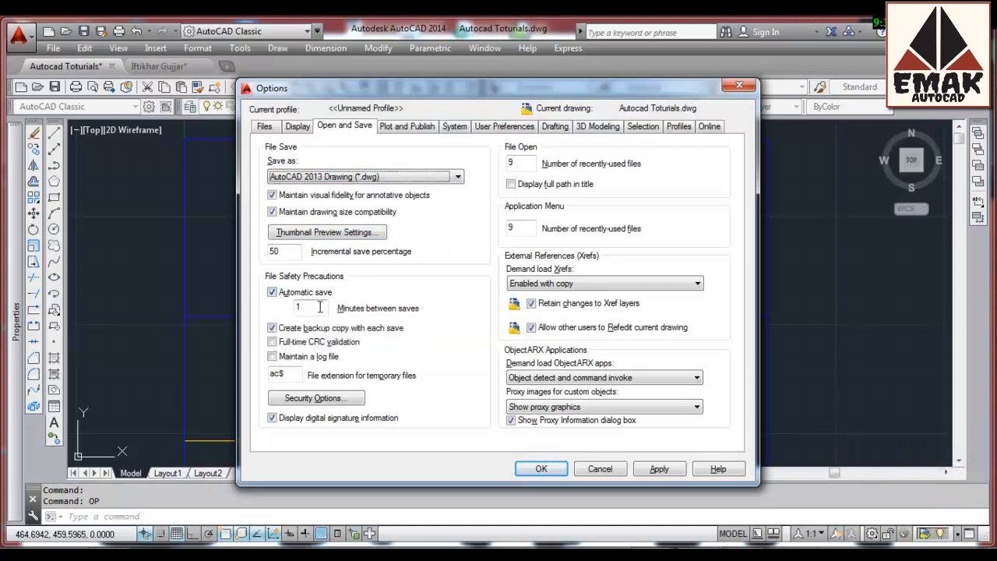
pyautogui.click(319, 307)
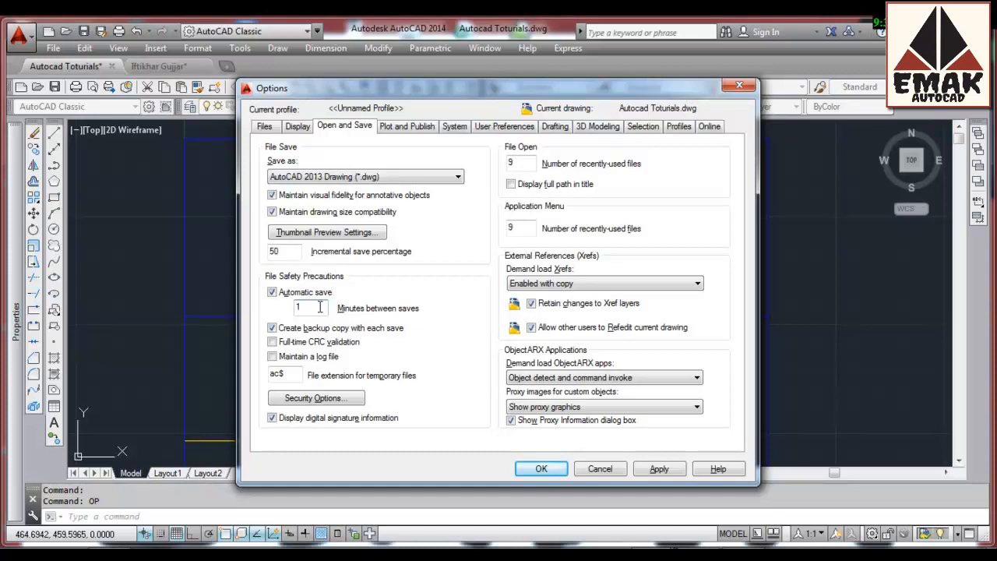
# Step: Review the drawing's password security options, the plot and publish defaults, the system options and the user preferences
pyautogui.click(305, 399)
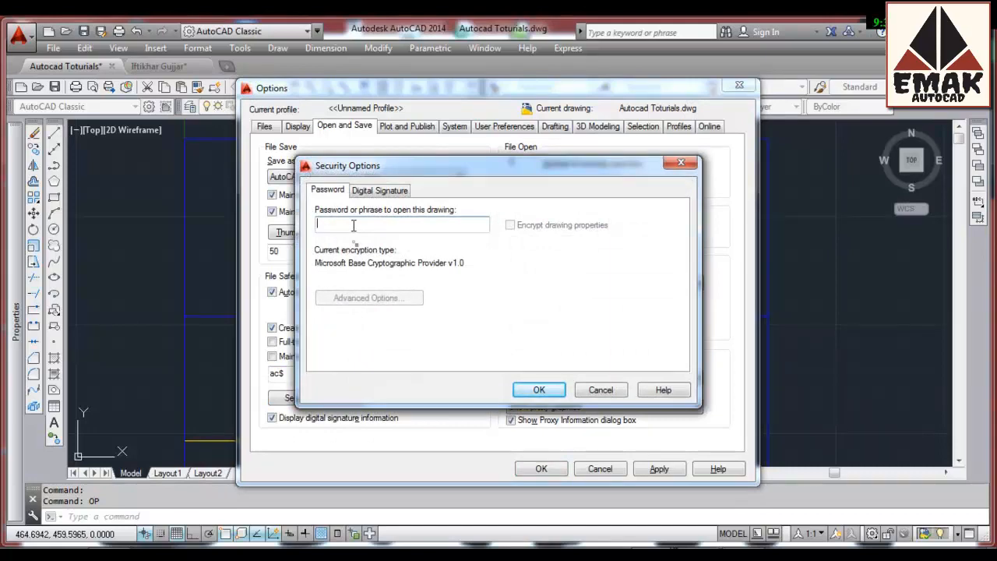
pyautogui.press('Escape')
pyautogui.click(427, 129)
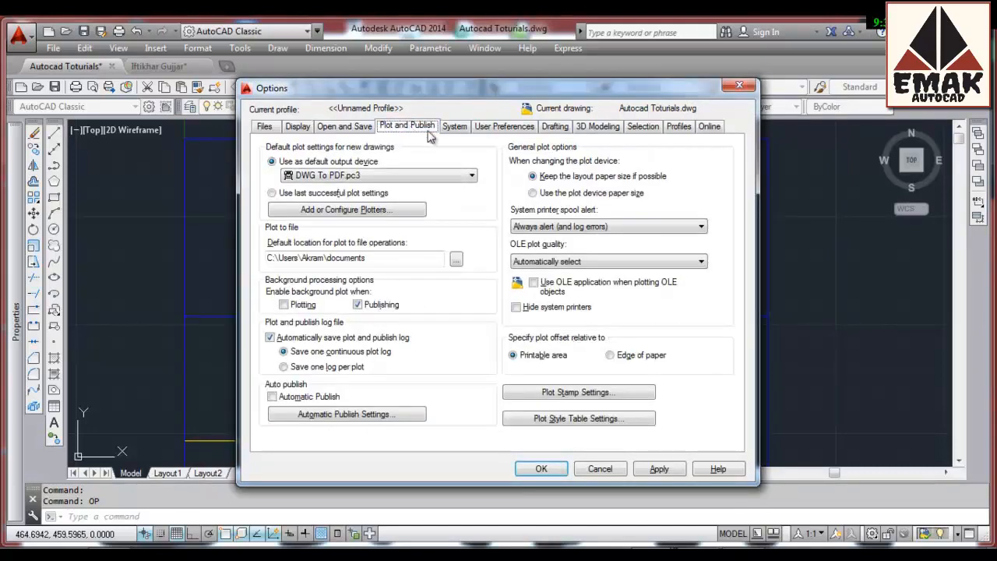
pyautogui.click(459, 129)
pyautogui.click(498, 128)
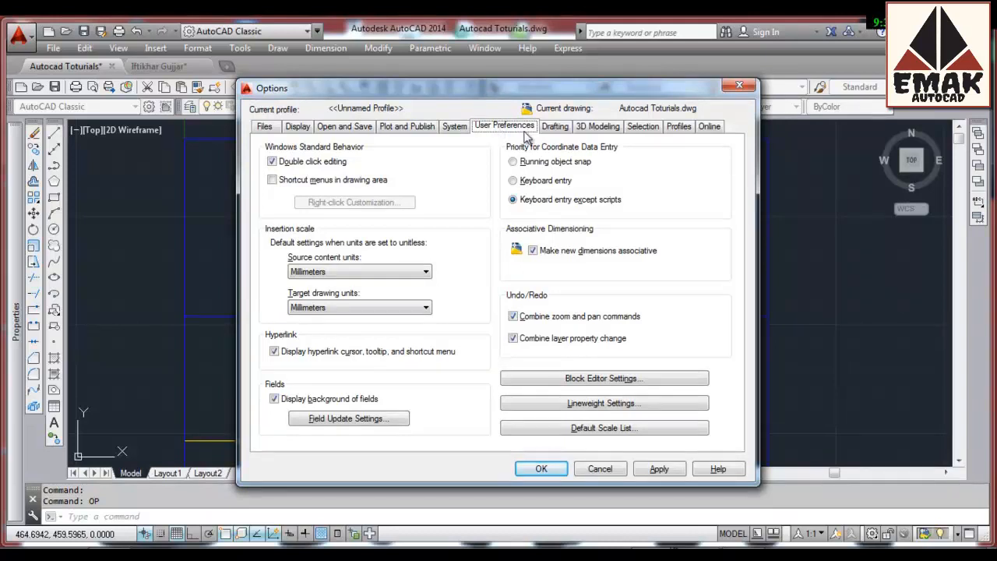
# Step: Review the drafting and selection settings, then apply and close the program options
pyautogui.click(554, 128)
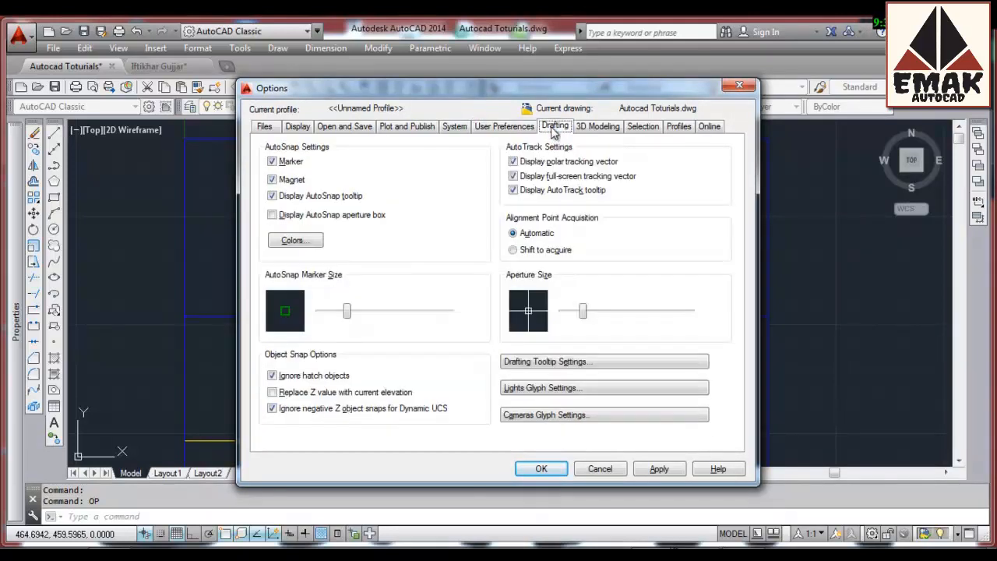
pyautogui.click(642, 126)
pyautogui.click(659, 471)
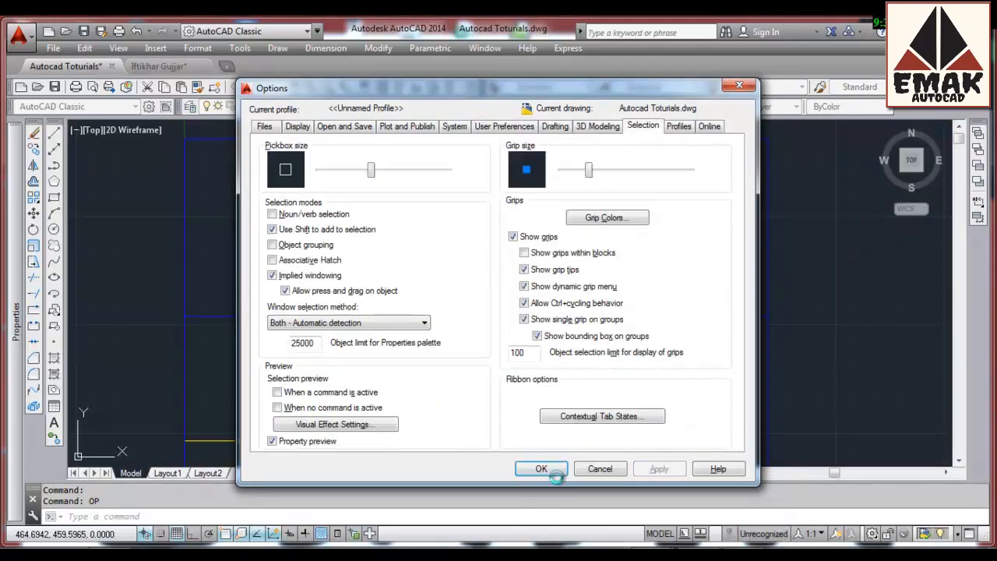
pyautogui.click(541, 469)
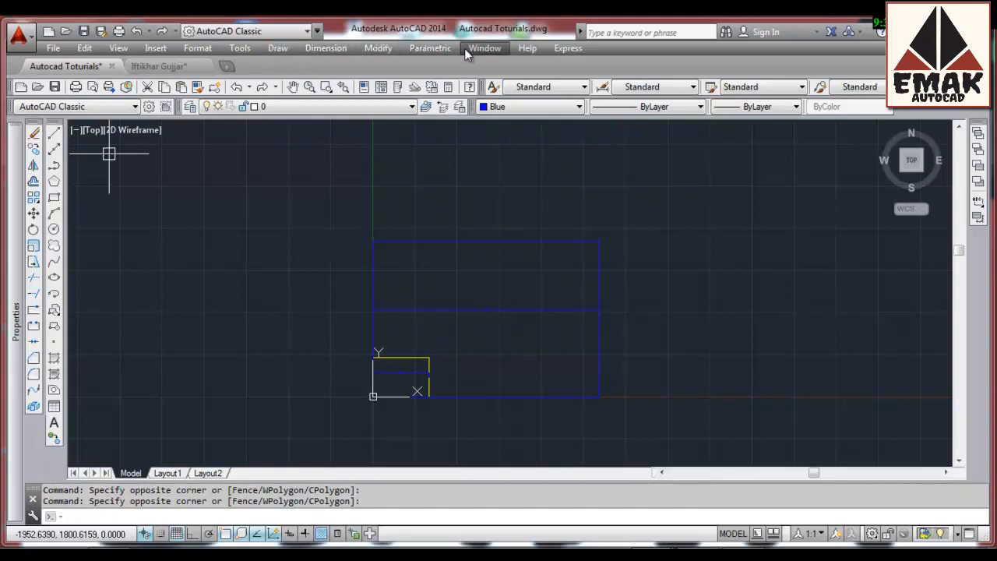
pyautogui.click(53, 48)
pyautogui.press('Escape')
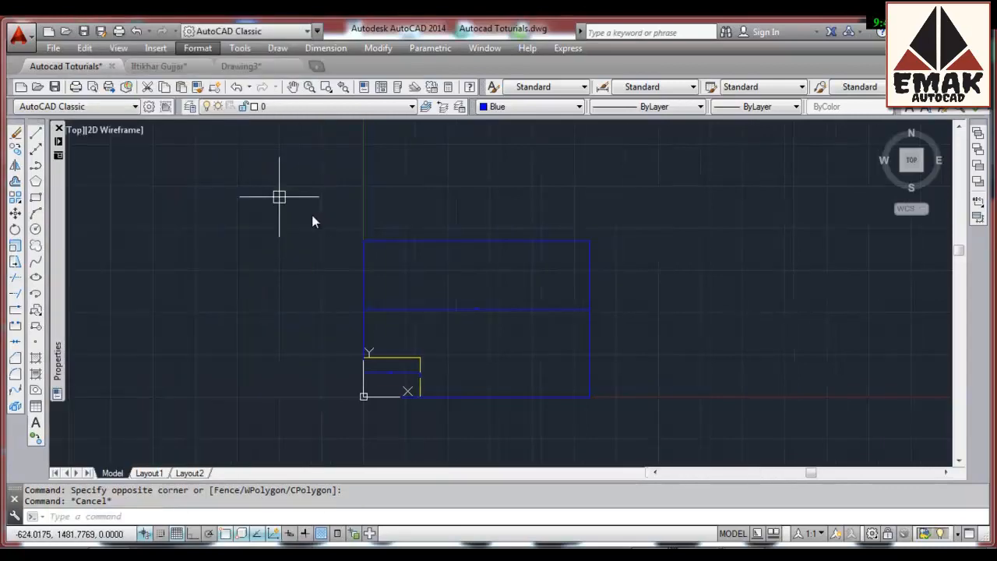
# Step: Try selecting the large blue border and the small yellow border together with a selection window, clearing the selection between attempts
pyautogui.click(278, 196)
pyautogui.click(649, 409)
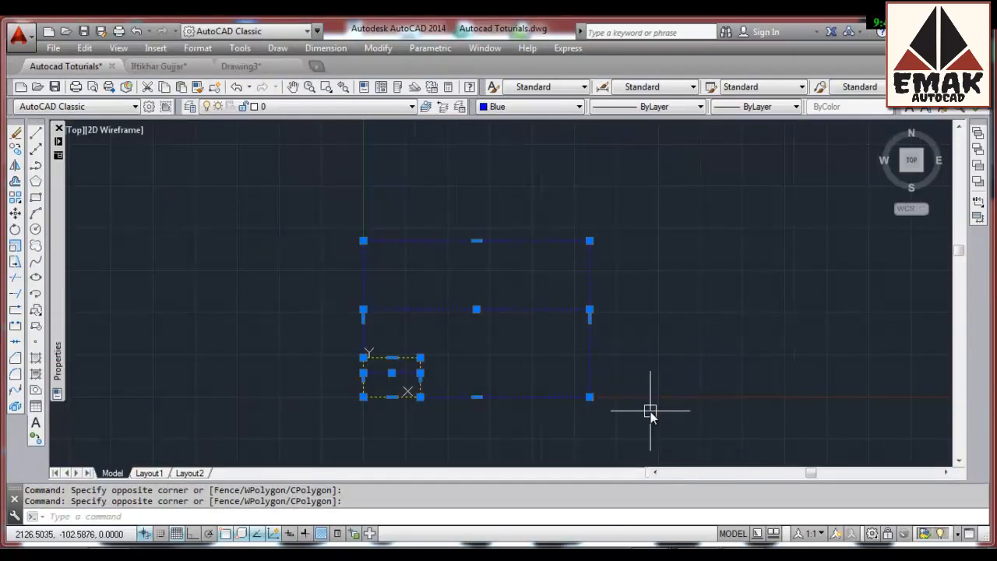
pyautogui.press('Escape')
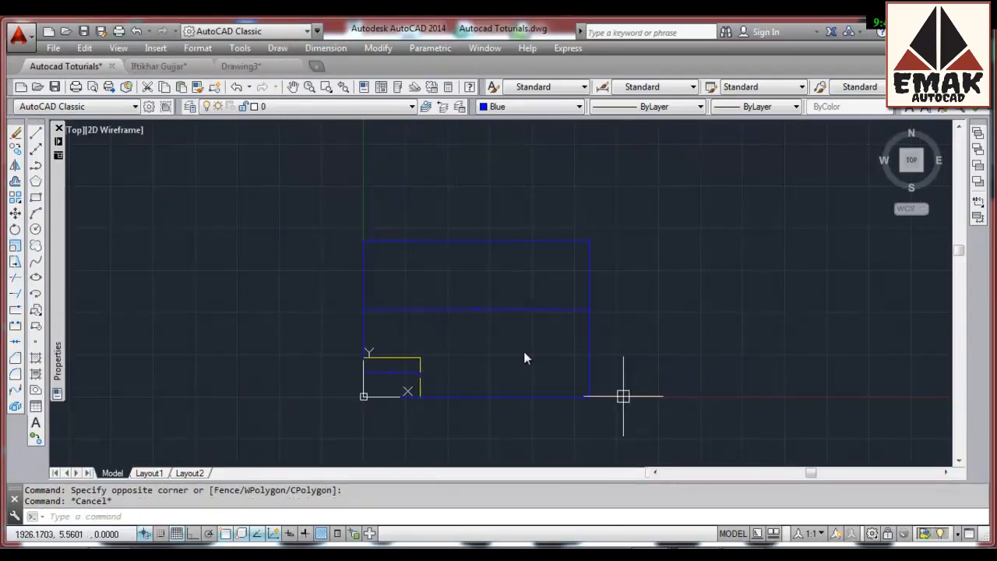
pyautogui.click(302, 202)
pyautogui.click(647, 435)
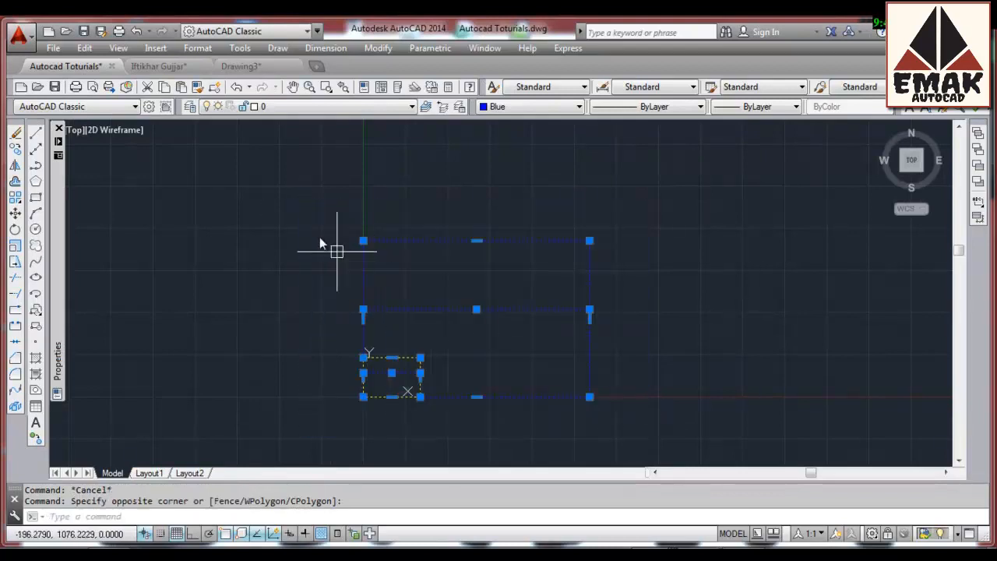
pyautogui.press('Escape')
pyautogui.click(276, 187)
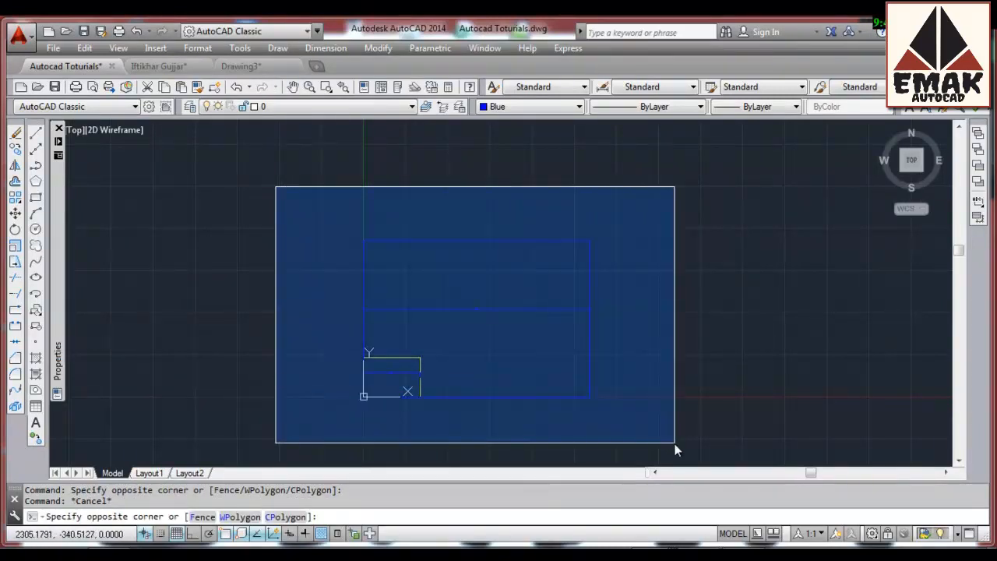
pyautogui.click(673, 442)
pyautogui.press('Escape')
pyautogui.click(299, 176)
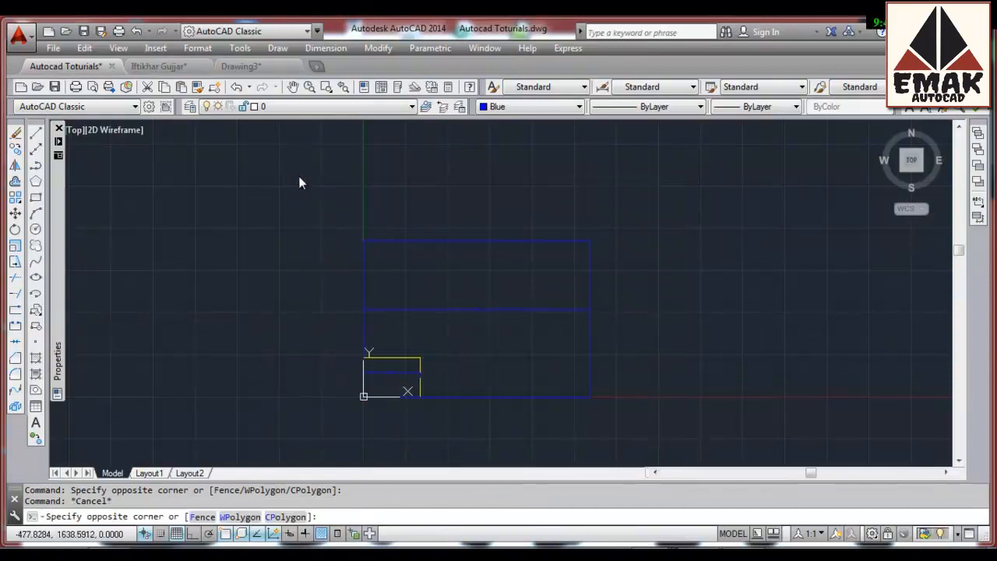